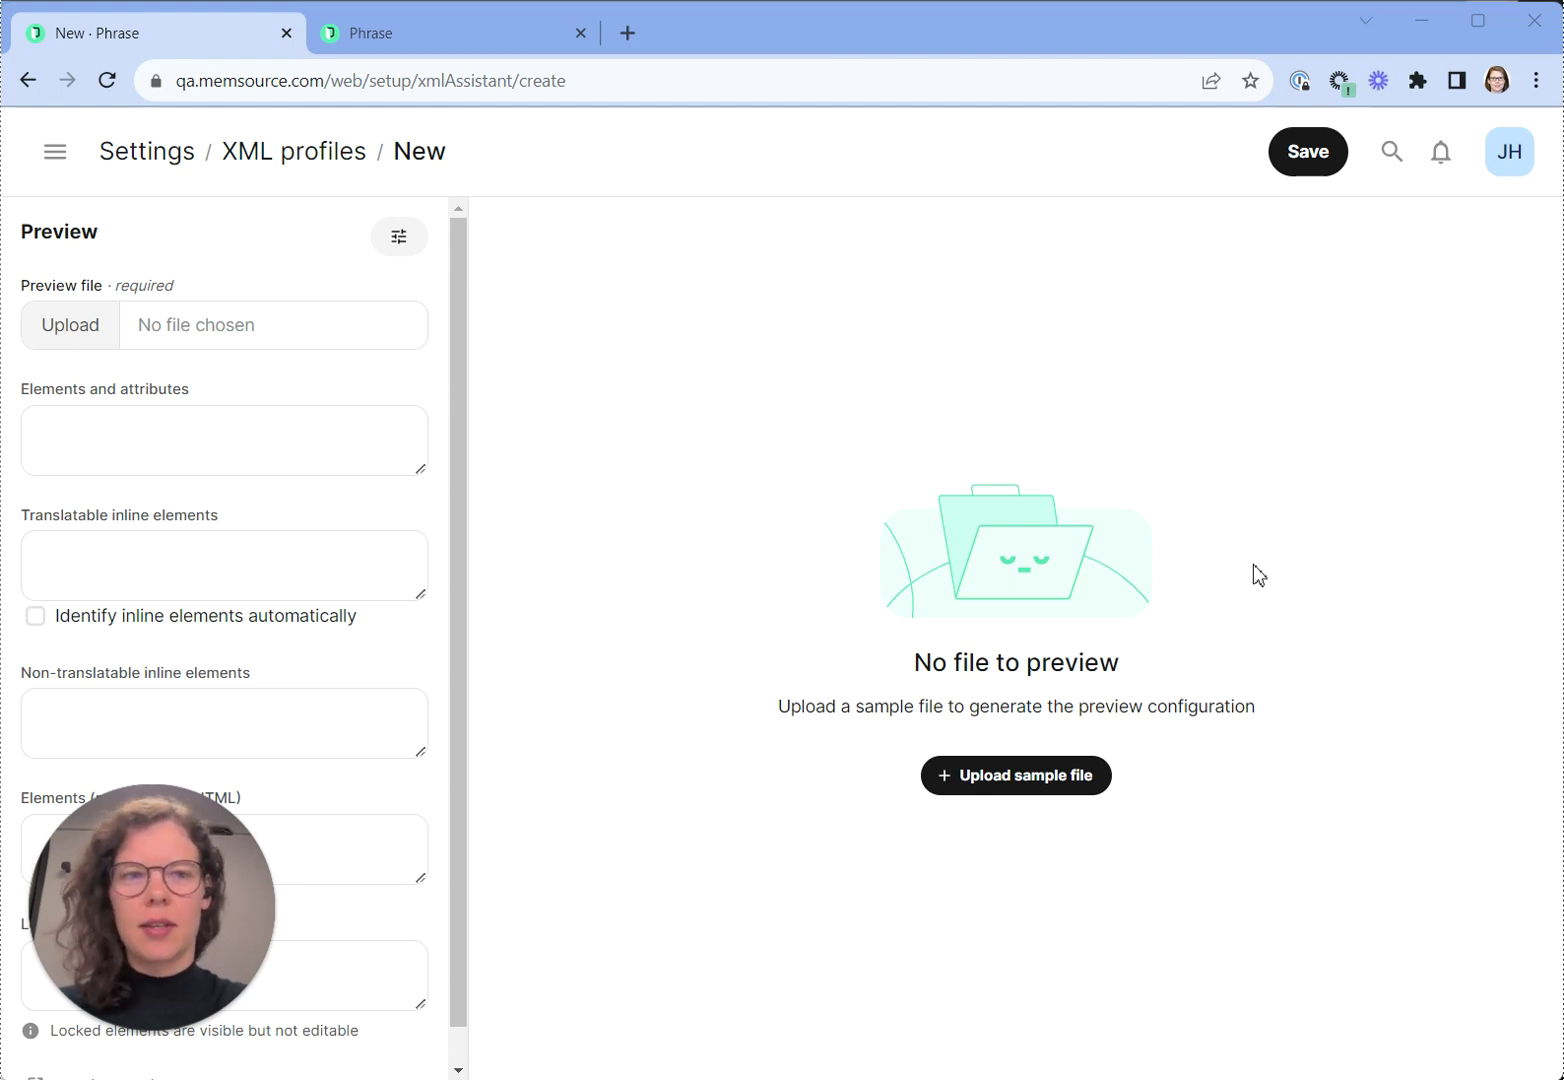
- Upload tiny sample.xml as the profile's preview file, glance at XPath, and expand root in Tree view
{"action": "left_click", "coordinate": [82, 325]}
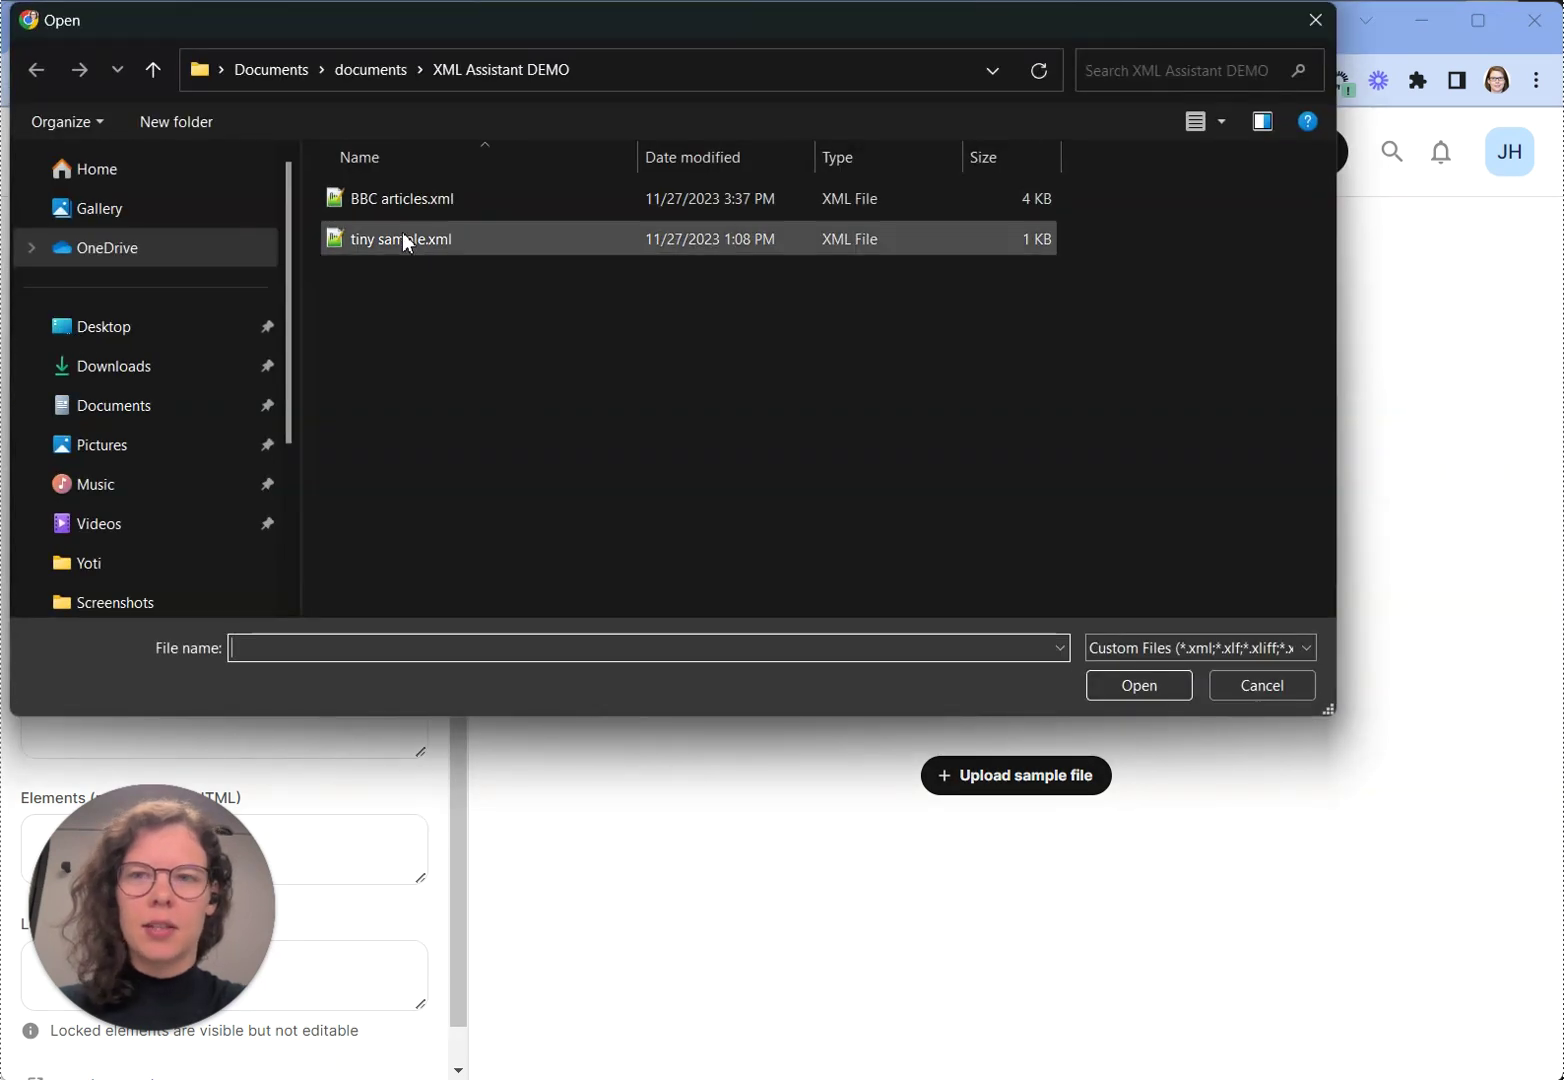
{"action": "double_click", "coordinate": [408, 243]}
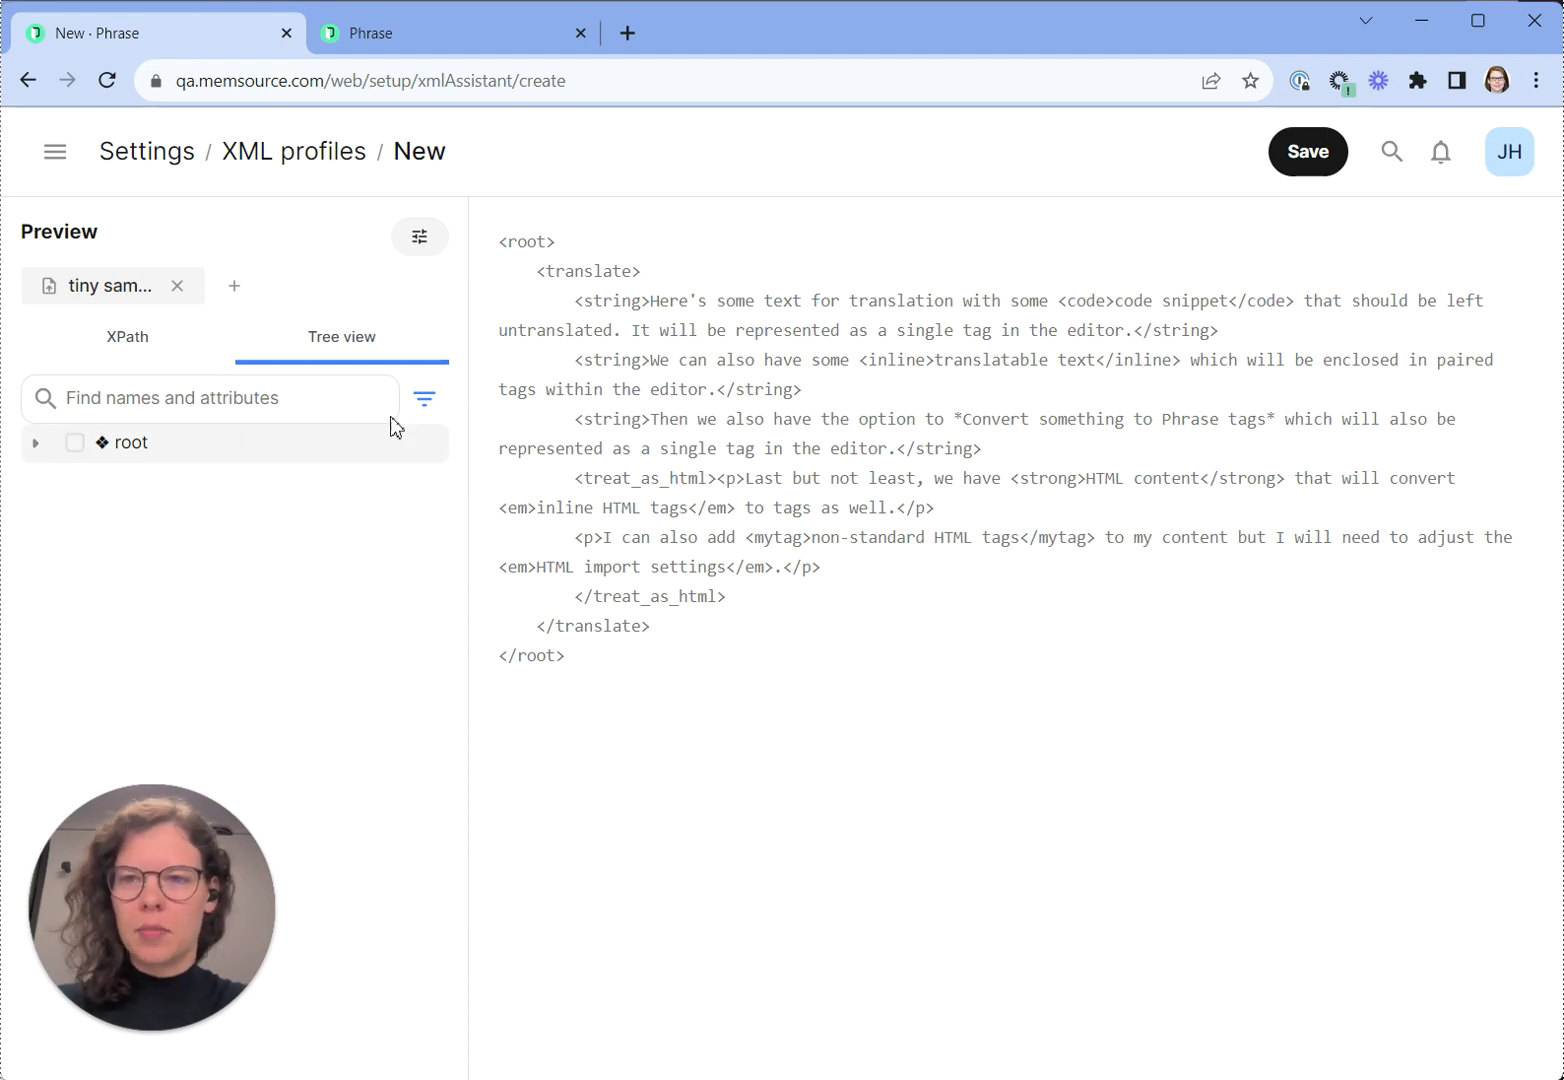
{"action": "left_click", "coordinate": [154, 353]}
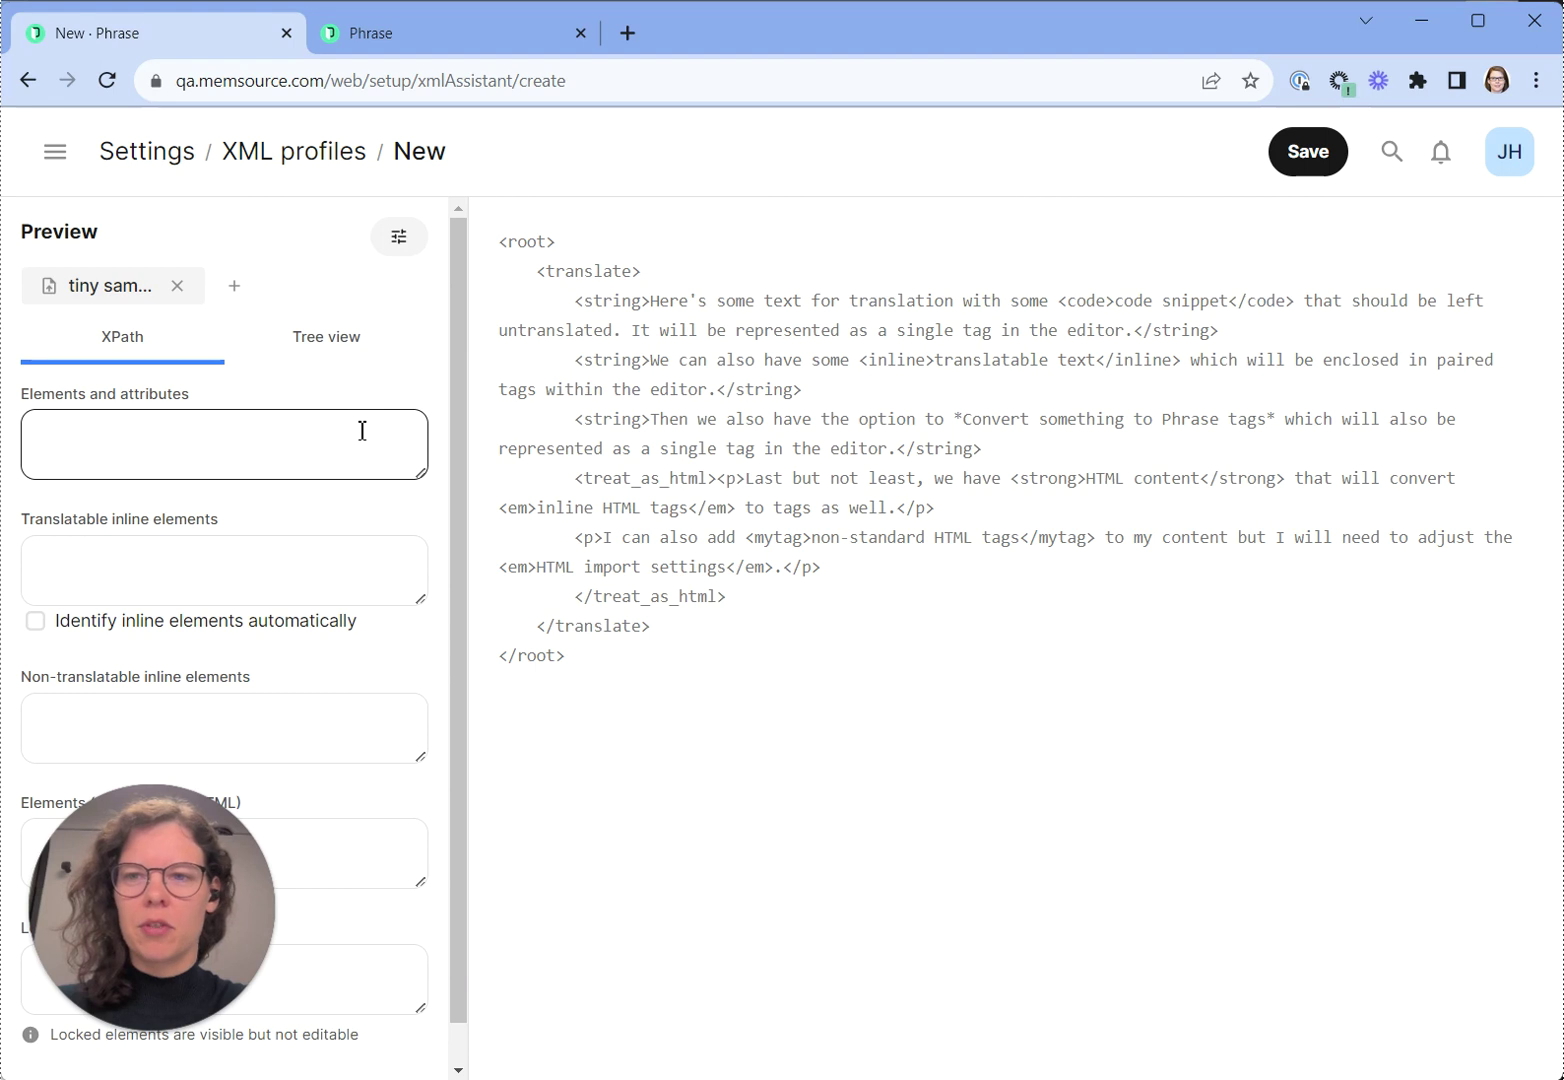
{"action": "left_click", "coordinate": [356, 354]}
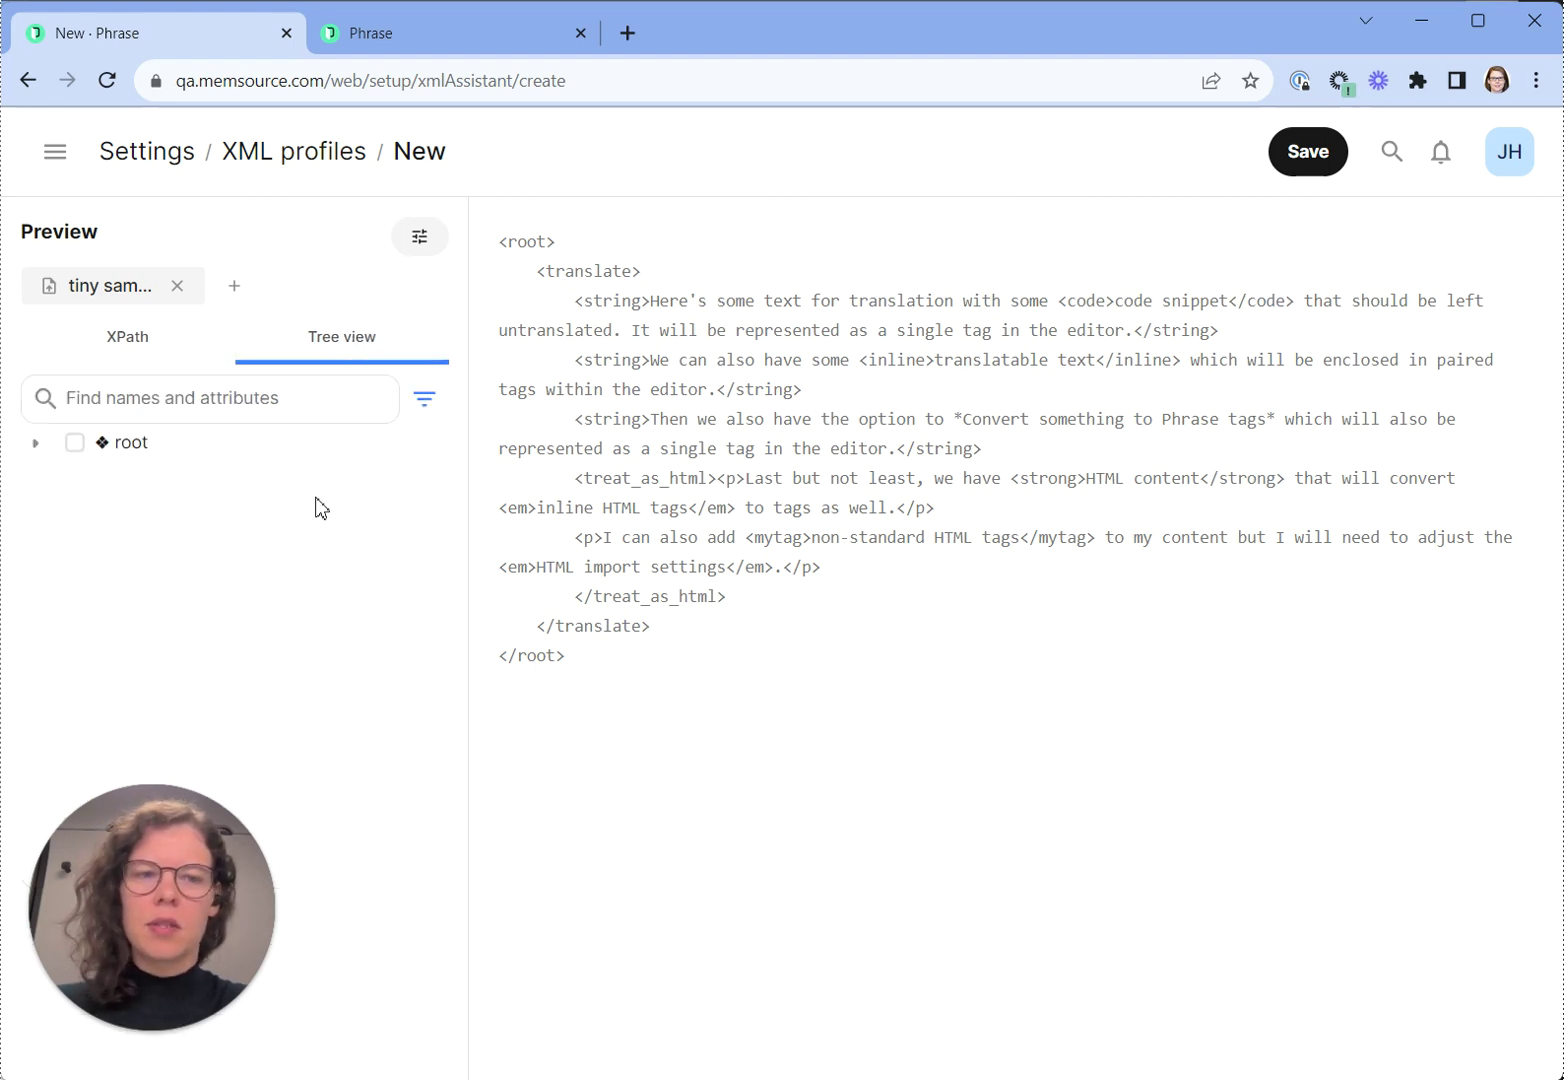
{"action": "left_click", "coordinate": [36, 443]}
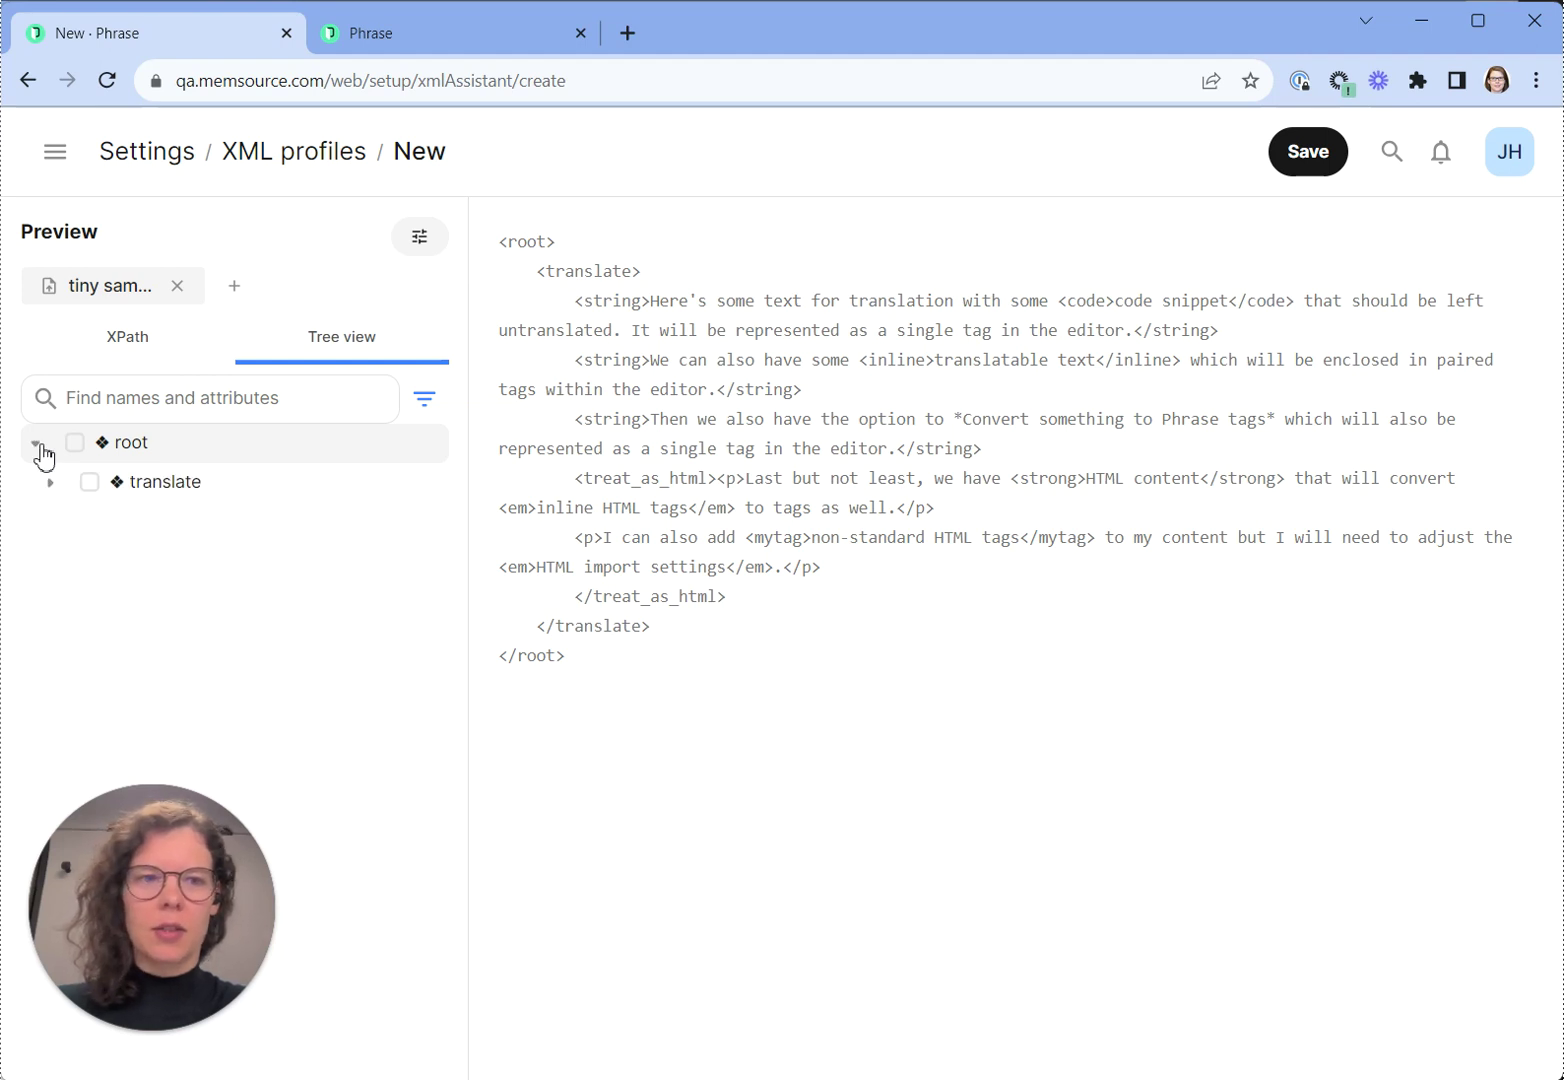
- Expand translate and string, tick root as translatable, untick inline, and toggle code off and back on
{"action": "left_click", "coordinate": [50, 484]}
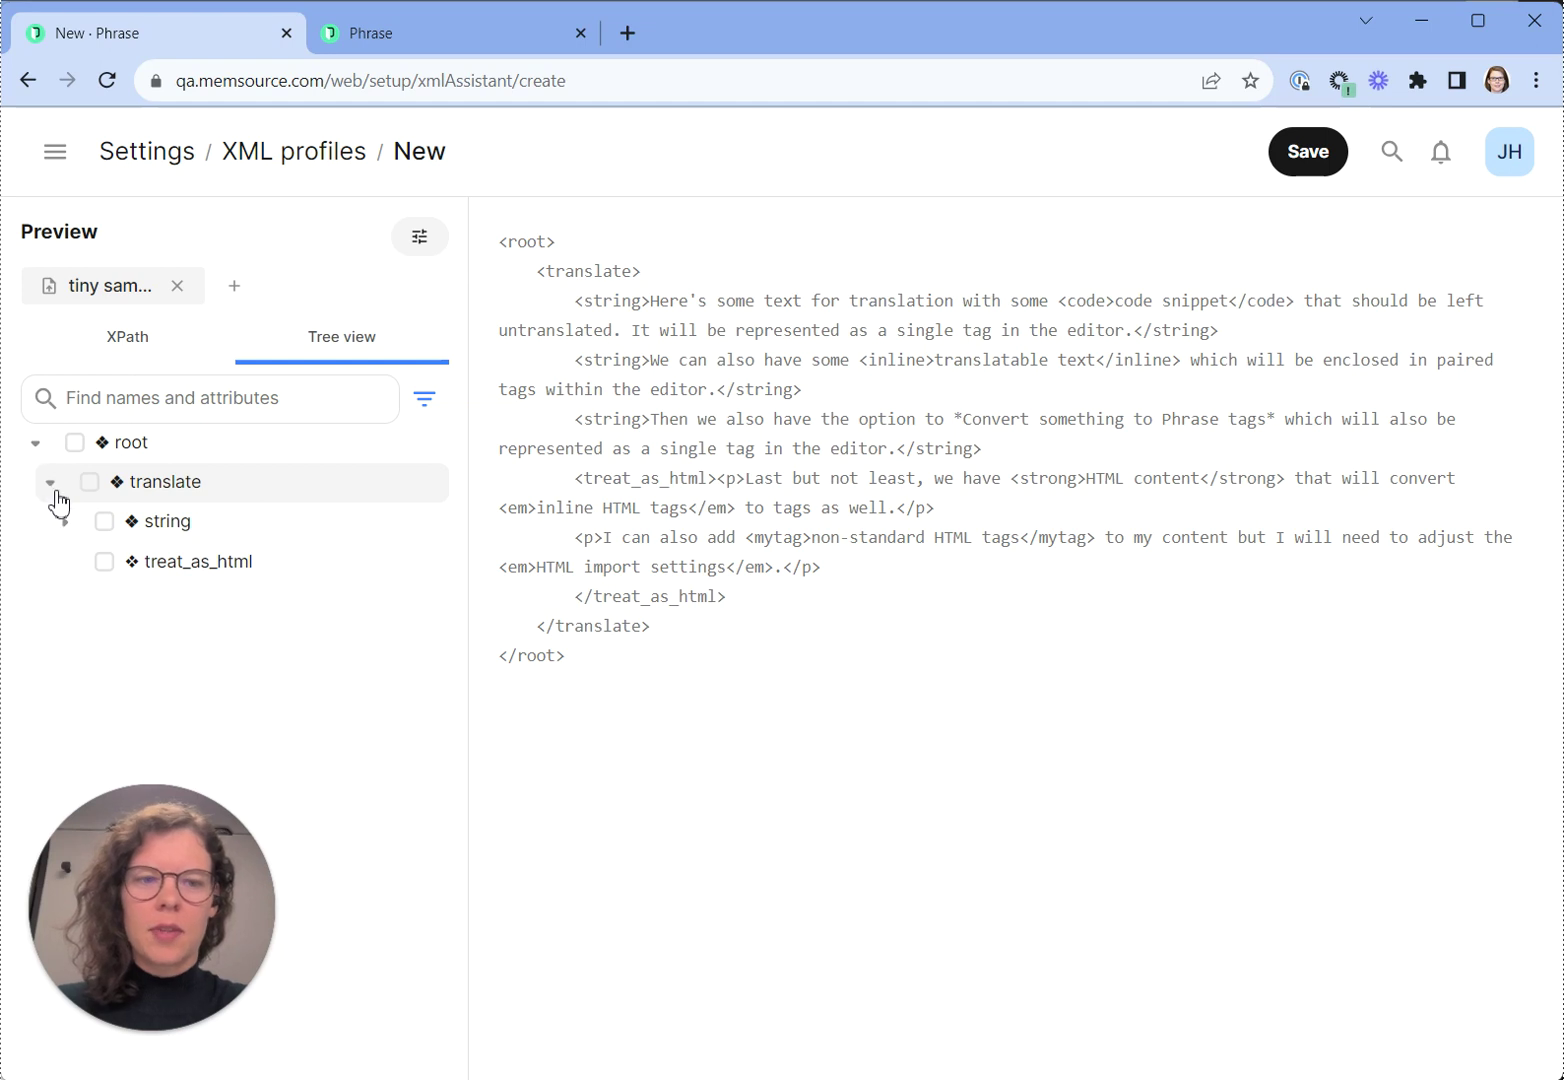
{"action": "left_click", "coordinate": [67, 524]}
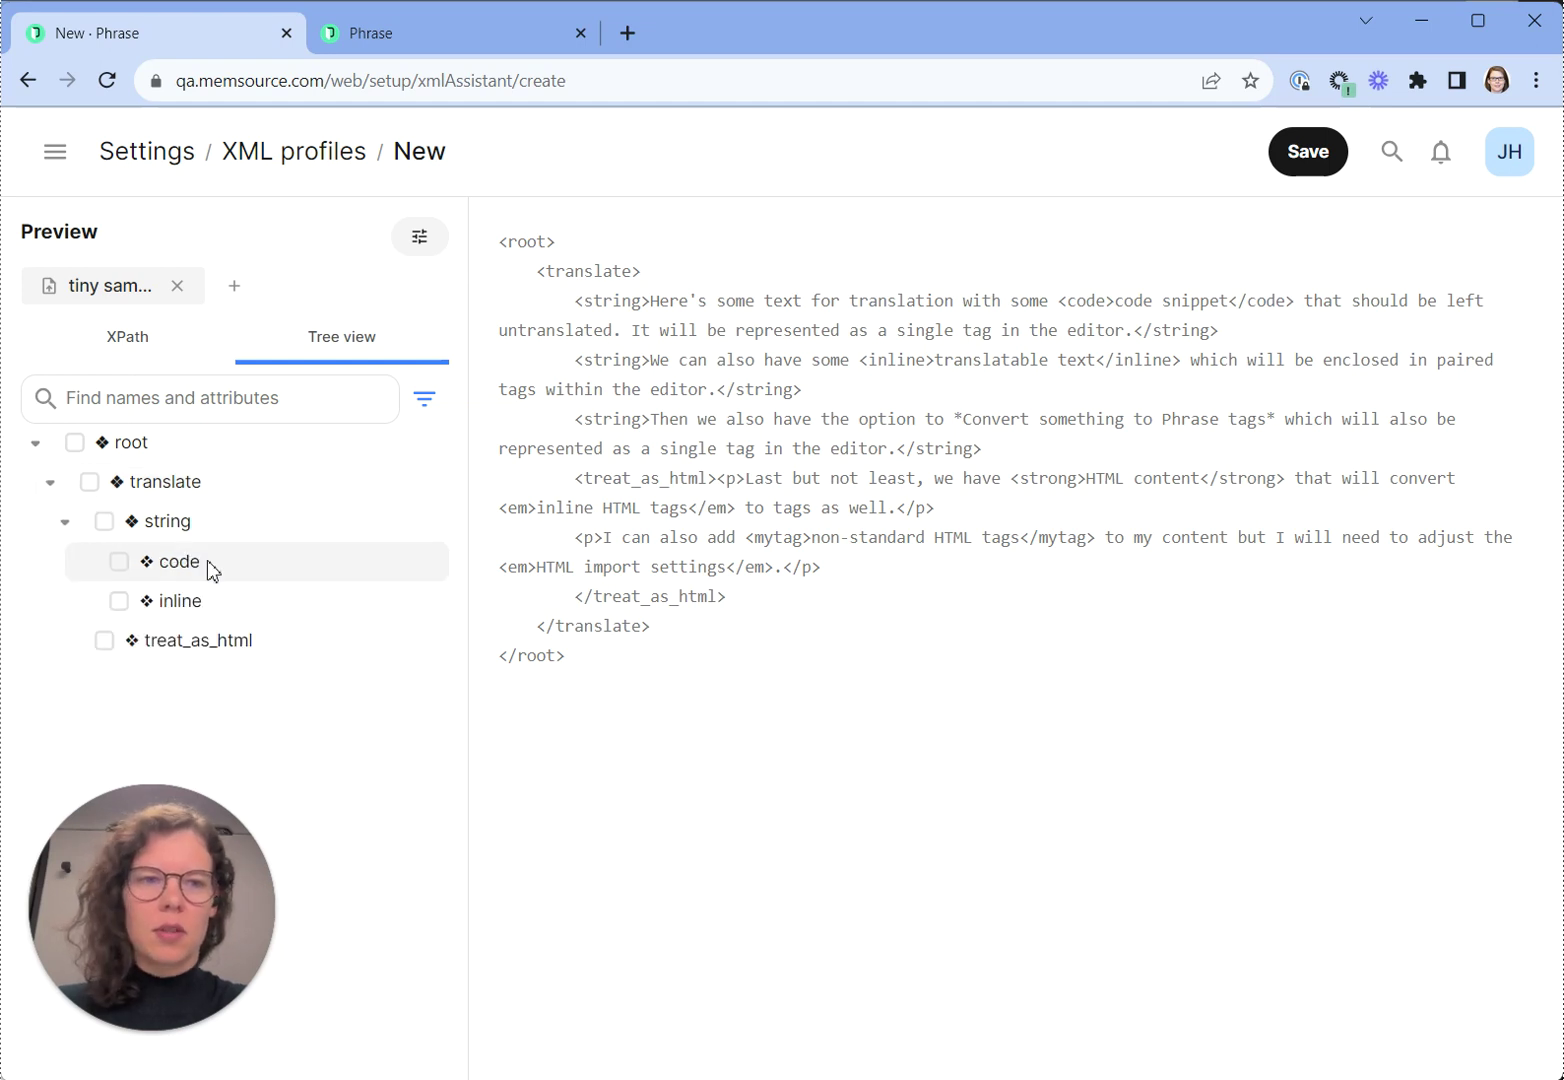
{"action": "left_click", "coordinate": [75, 443]}
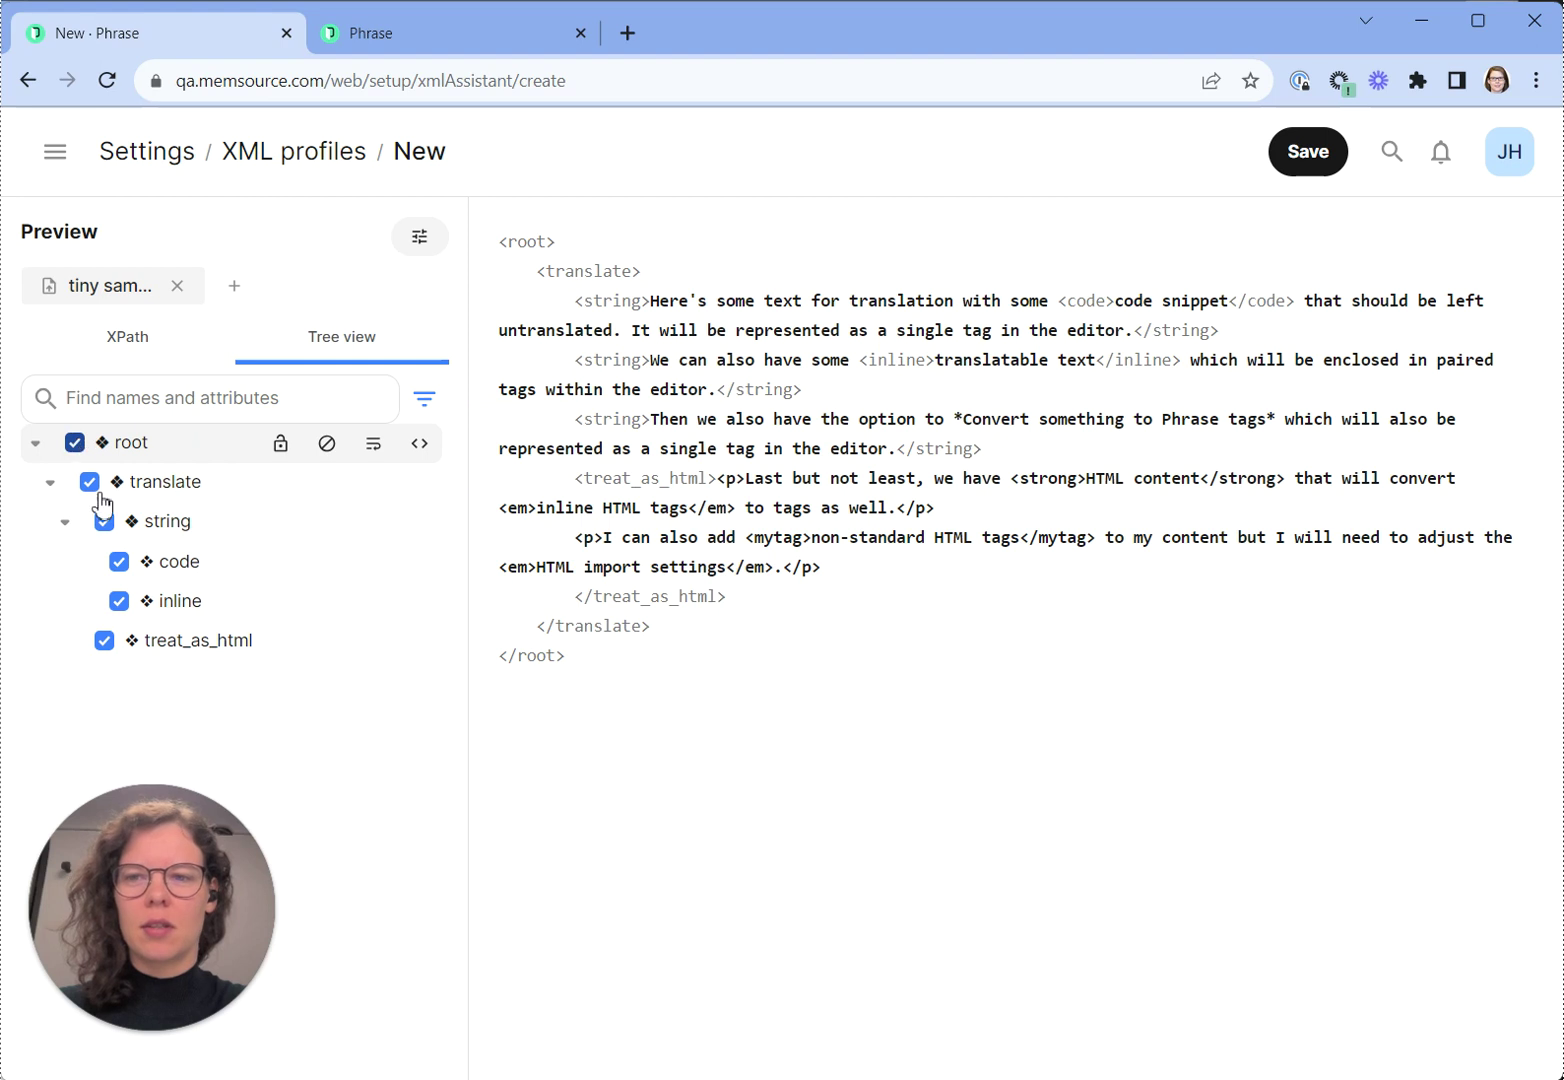
{"action": "left_click", "coordinate": [119, 601]}
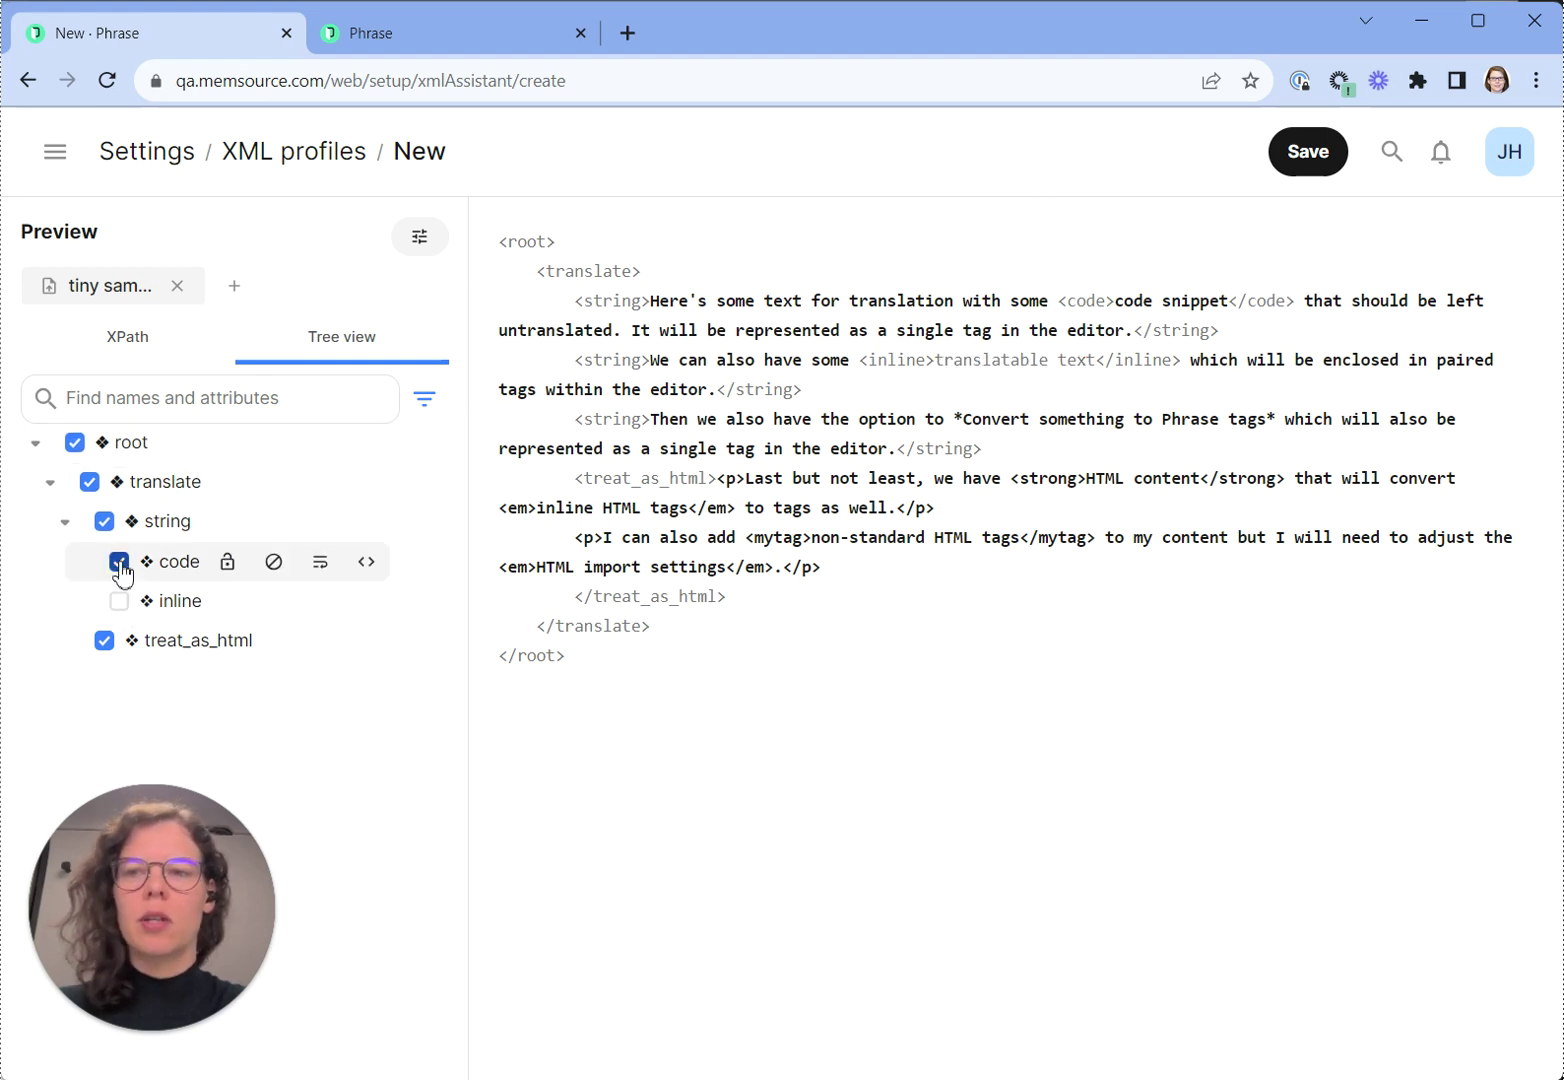
{"action": "left_click", "coordinate": [120, 563]}
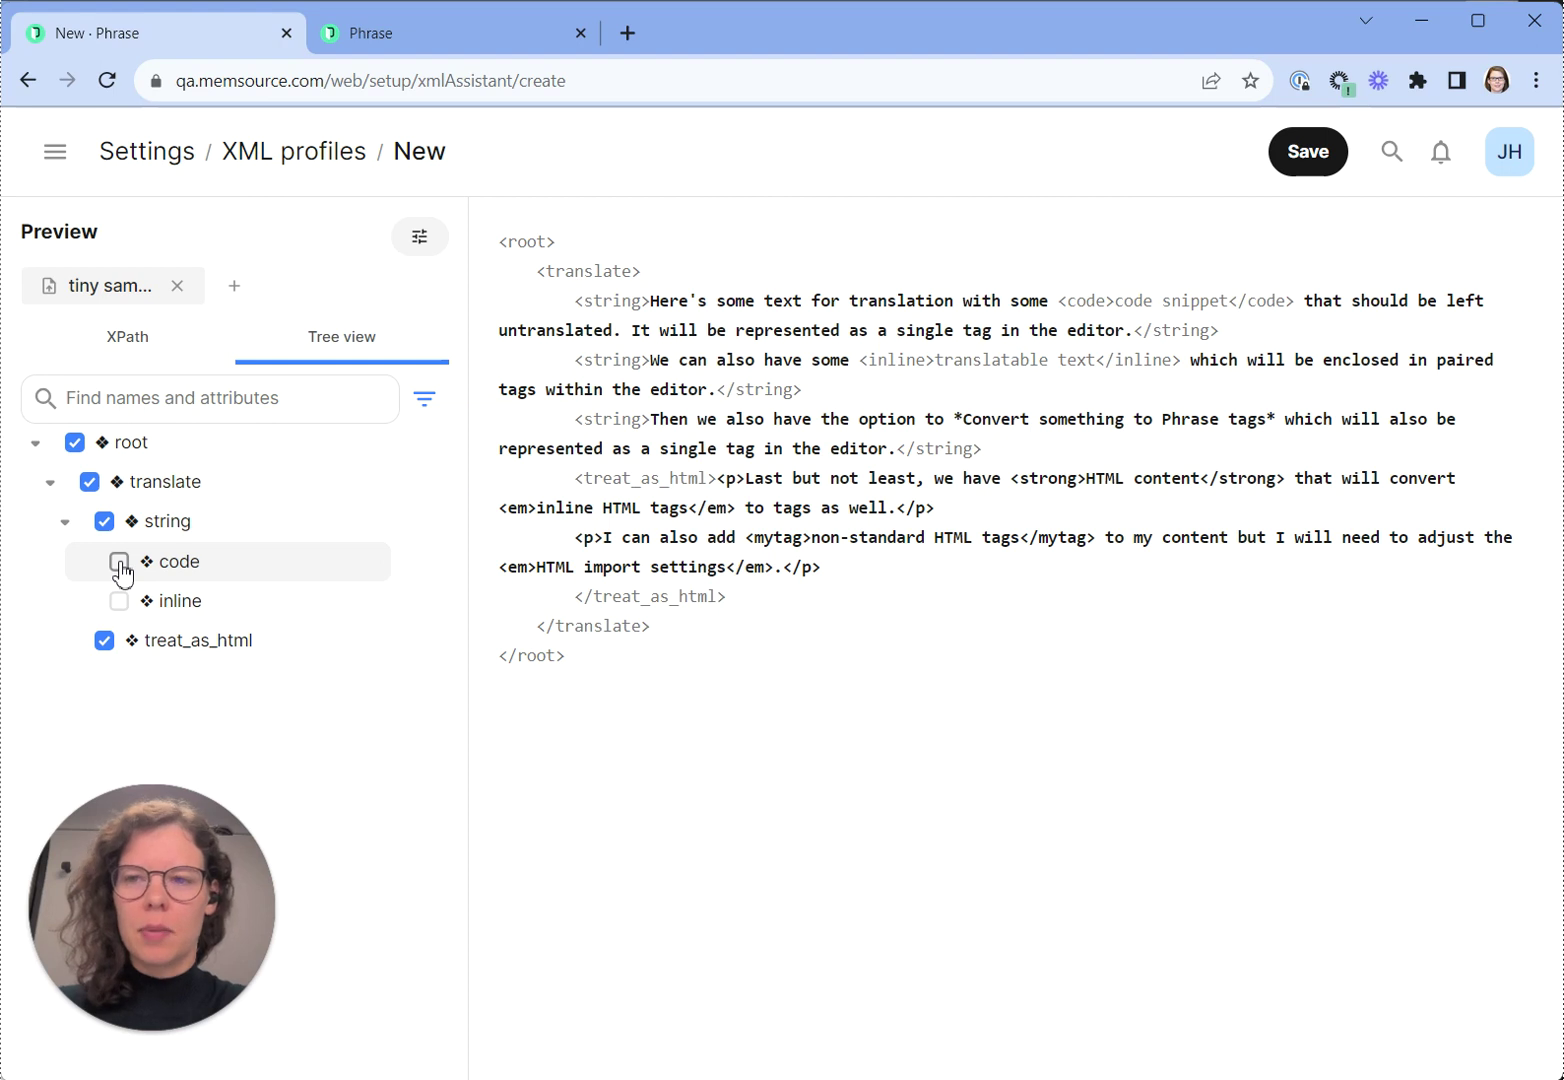
{"action": "left_click", "coordinate": [120, 563]}
- Re-include inline, make code non-translatable inline, inline translatable inline, and treat_as_html HTML-processed, then view XPath
{"action": "left_click", "coordinate": [119, 601]}
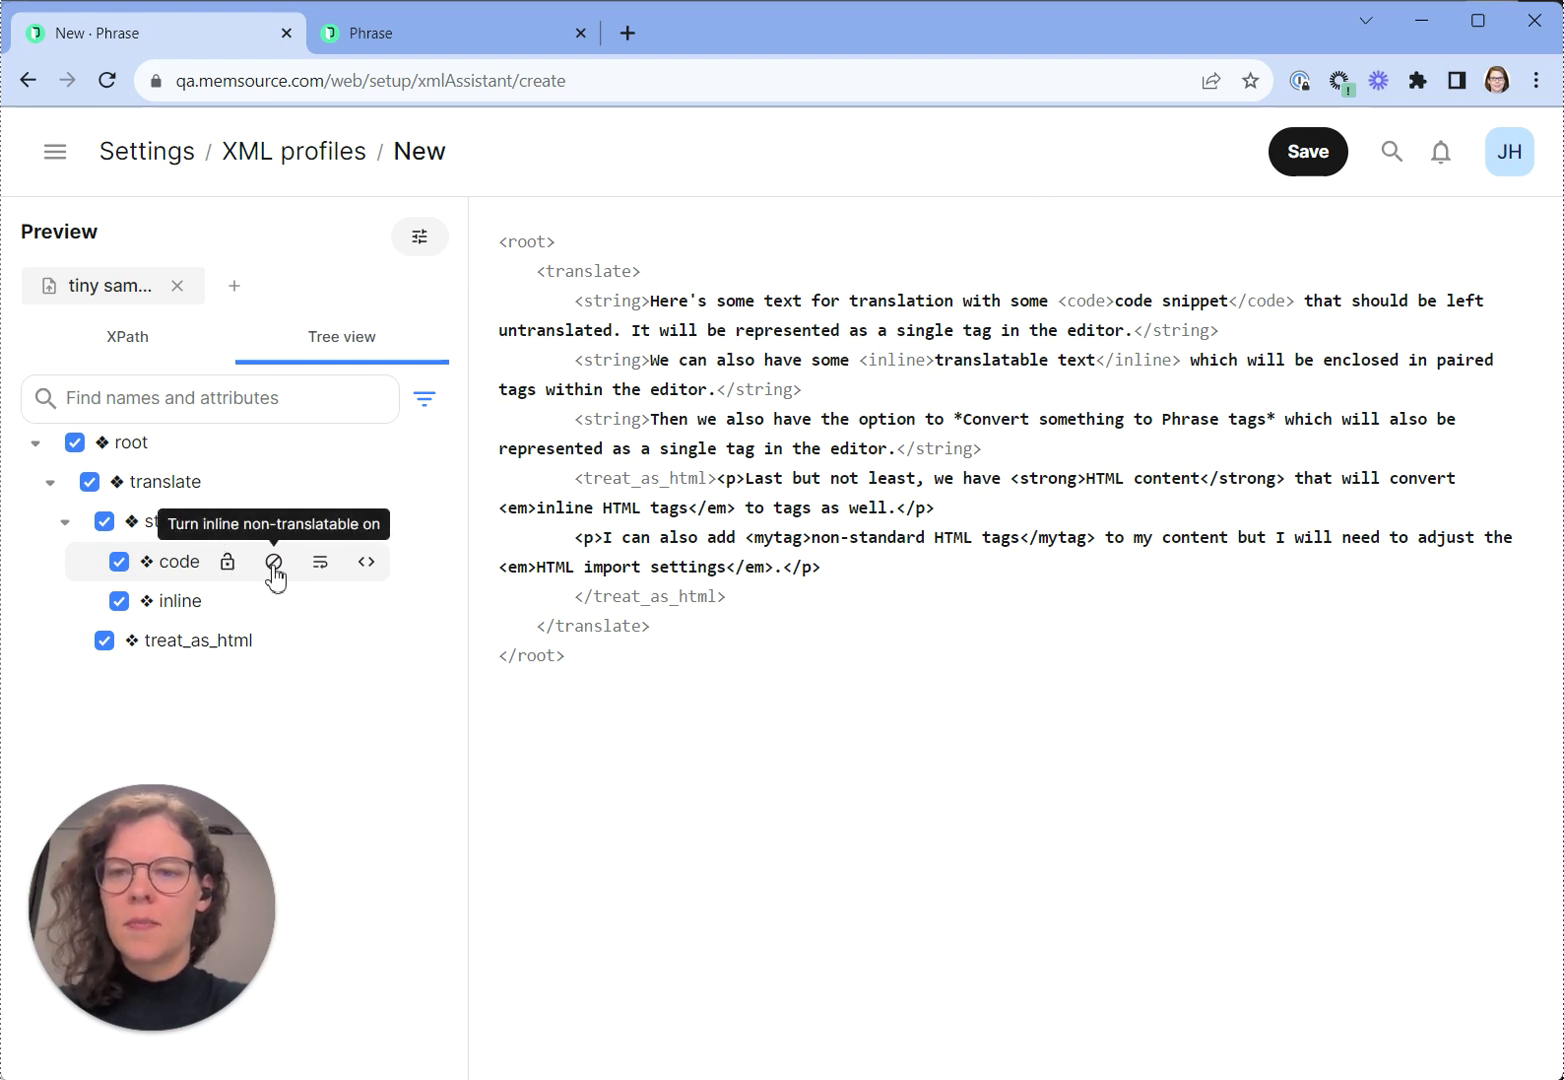
{"action": "left_click", "coordinate": [273, 563]}
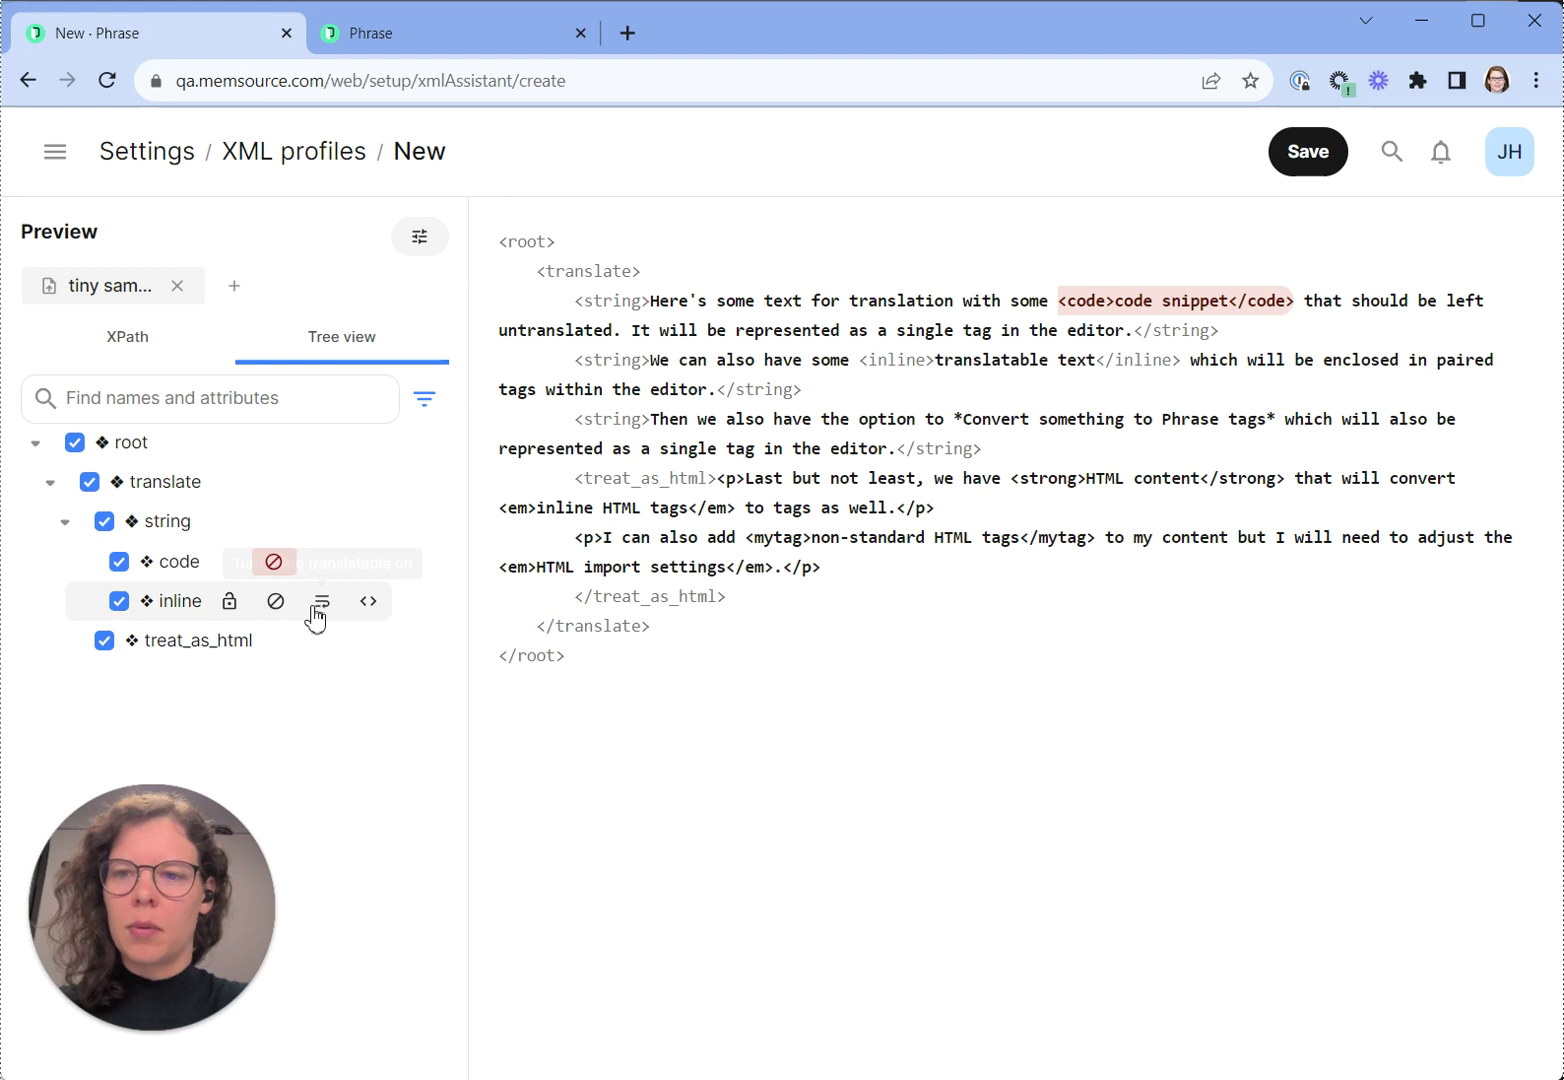
{"action": "left_click", "coordinate": [322, 601]}
{"action": "left_click", "coordinate": [420, 644]}
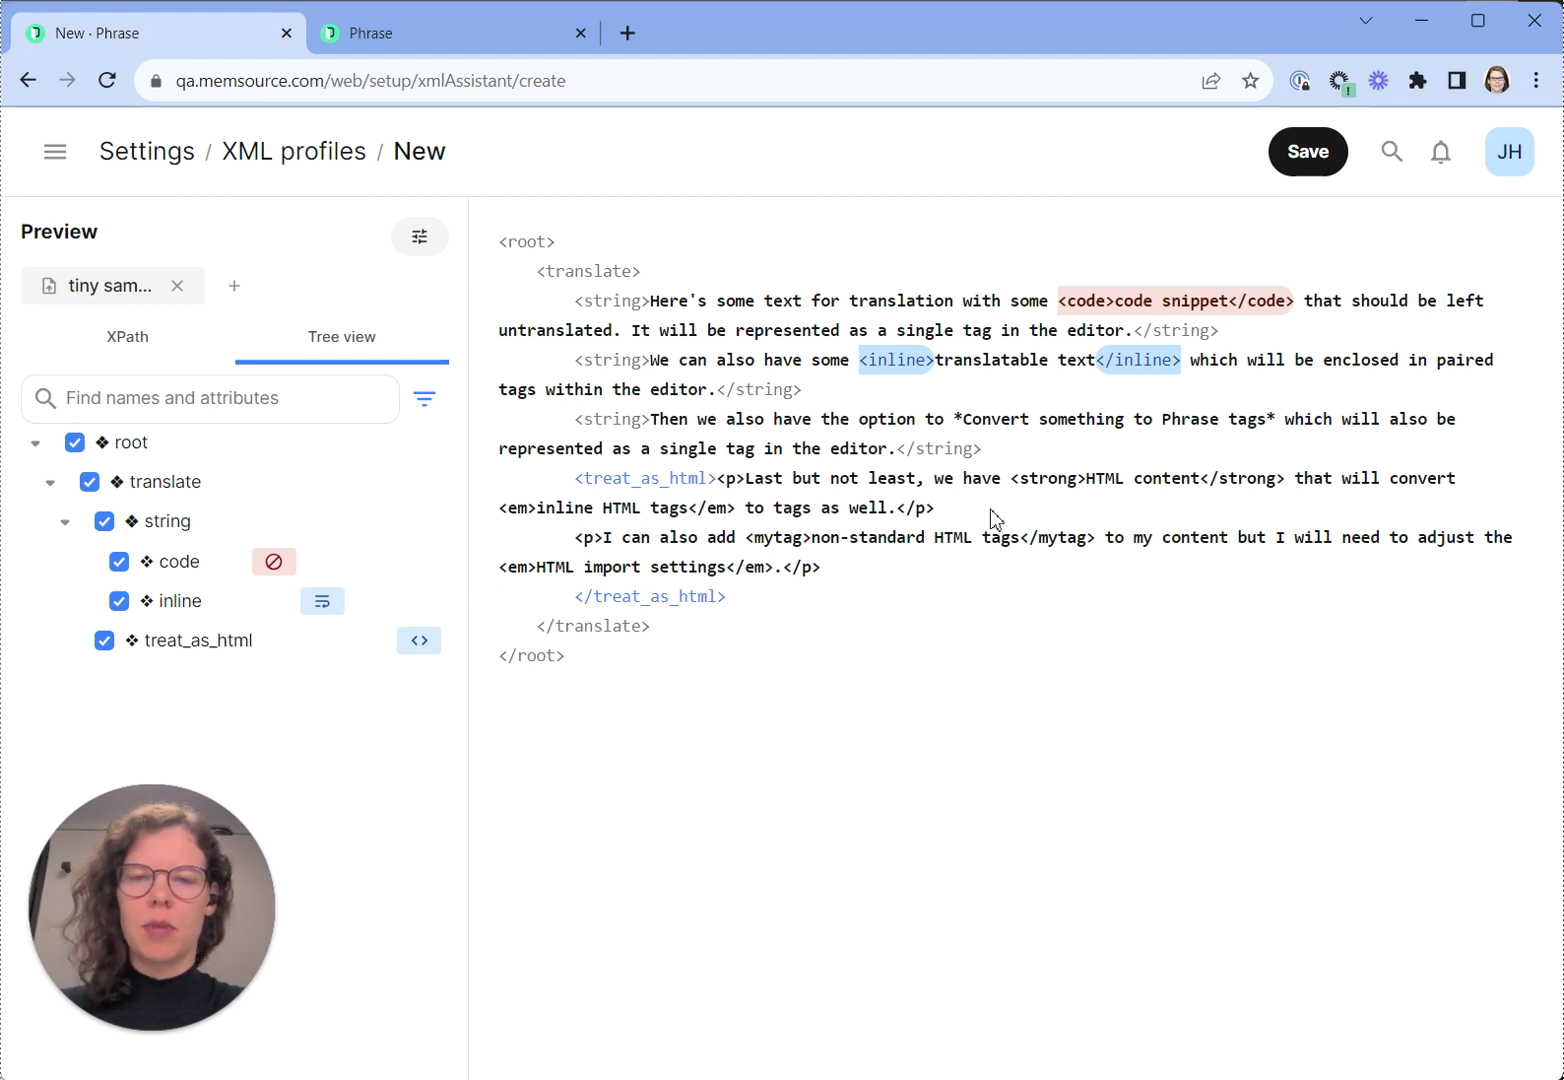
{"action": "left_click", "coordinate": [153, 347]}
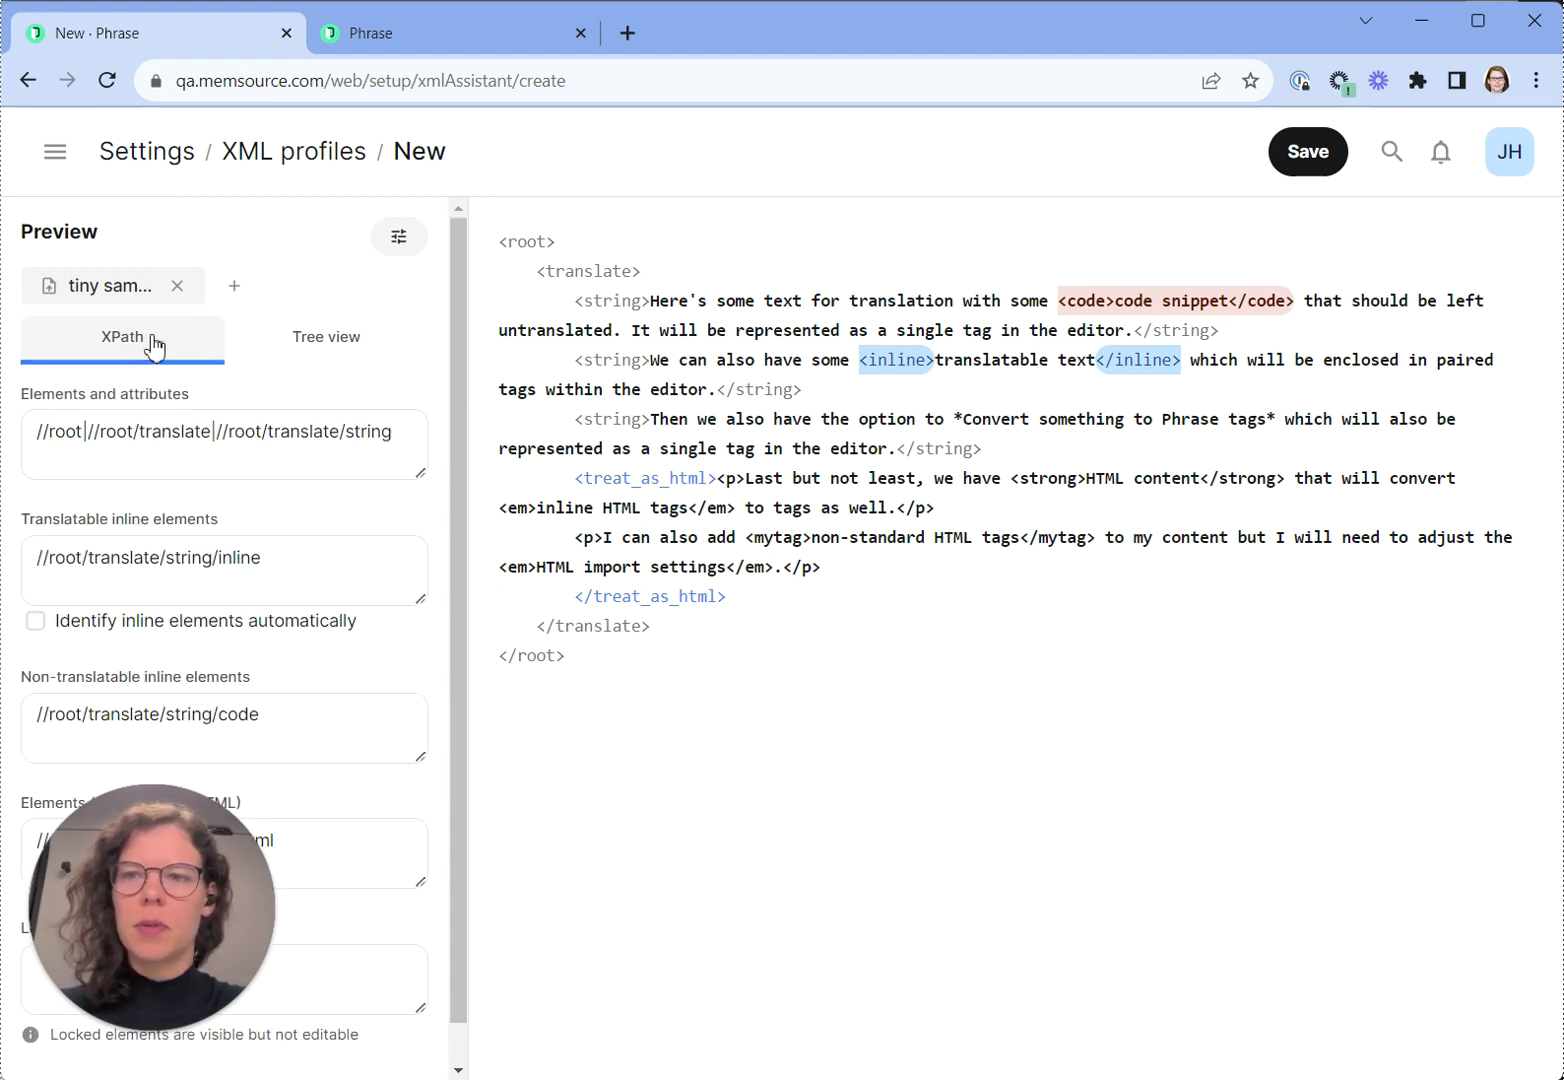
- Delete the translatable and non-translatable inline element expressions from the XPath view
{"action": "left_click", "coordinate": [307, 462]}
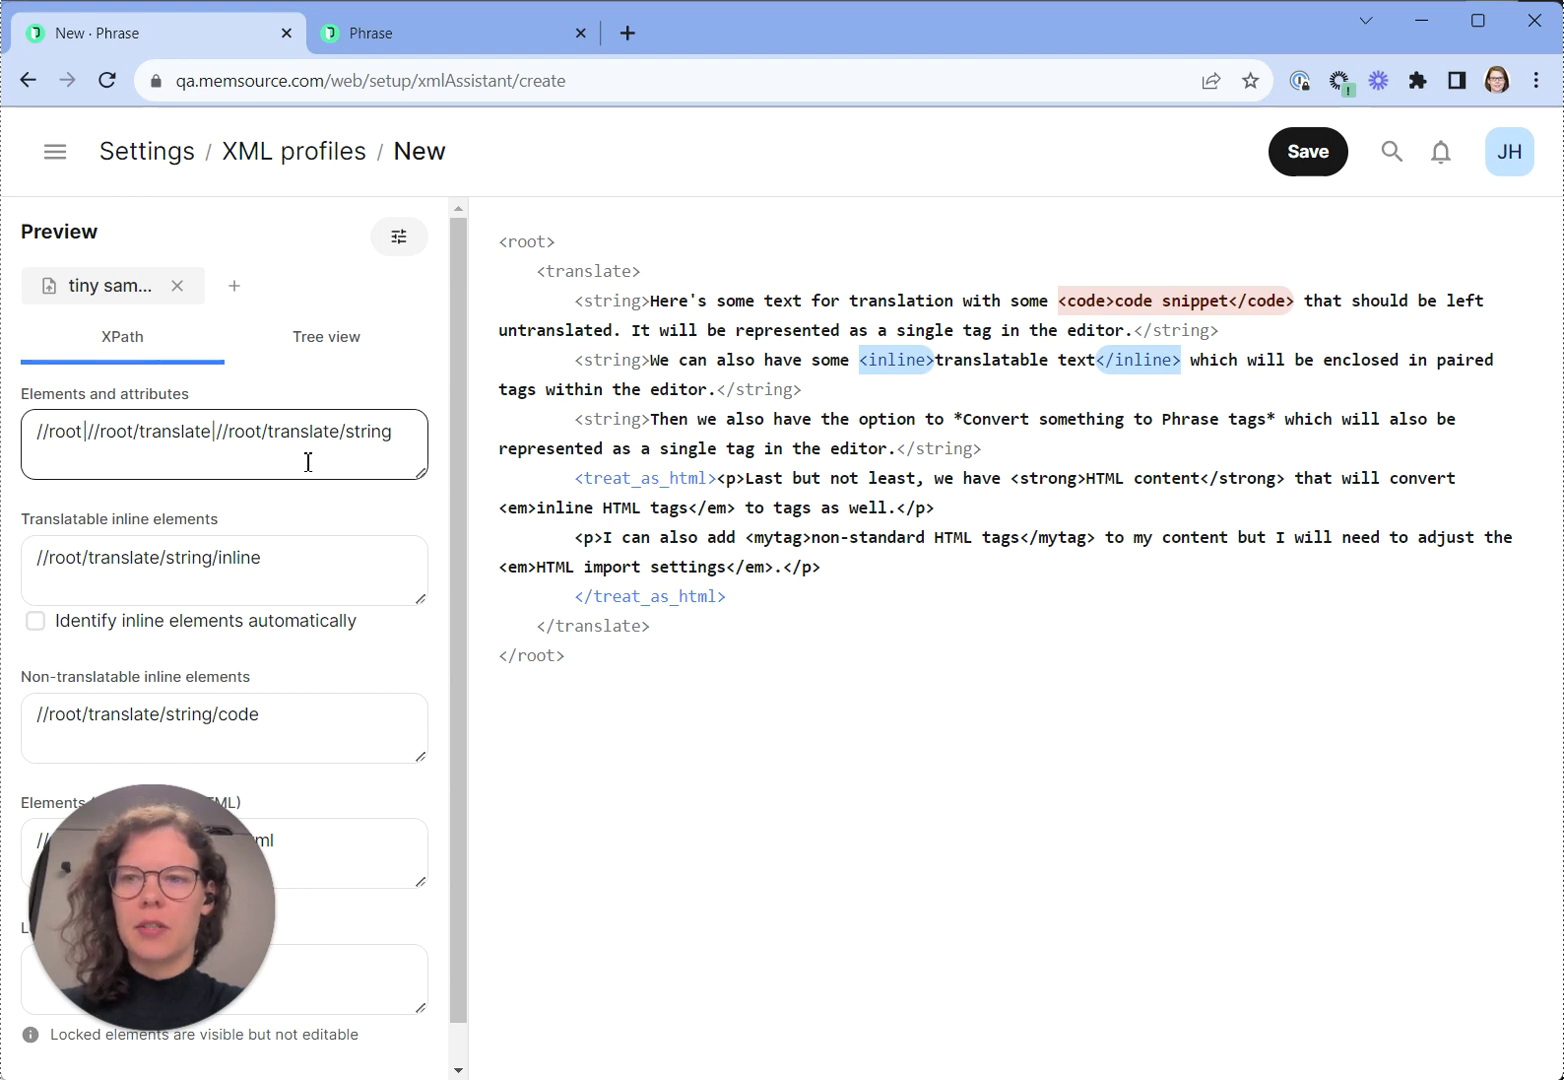
{"action": "left_click", "coordinate": [339, 552]}
{"action": "left_click_drag", "start_coordinate": [339, 552], "coordinate": [38, 557]}
{"action": "key", "text": "BackSpace"}
{"action": "left_click", "coordinate": [250, 712]}
{"action": "left_click_drag", "start_coordinate": [293, 719], "coordinate": [38, 714]}
{"action": "key", "text": "BackSpace"}
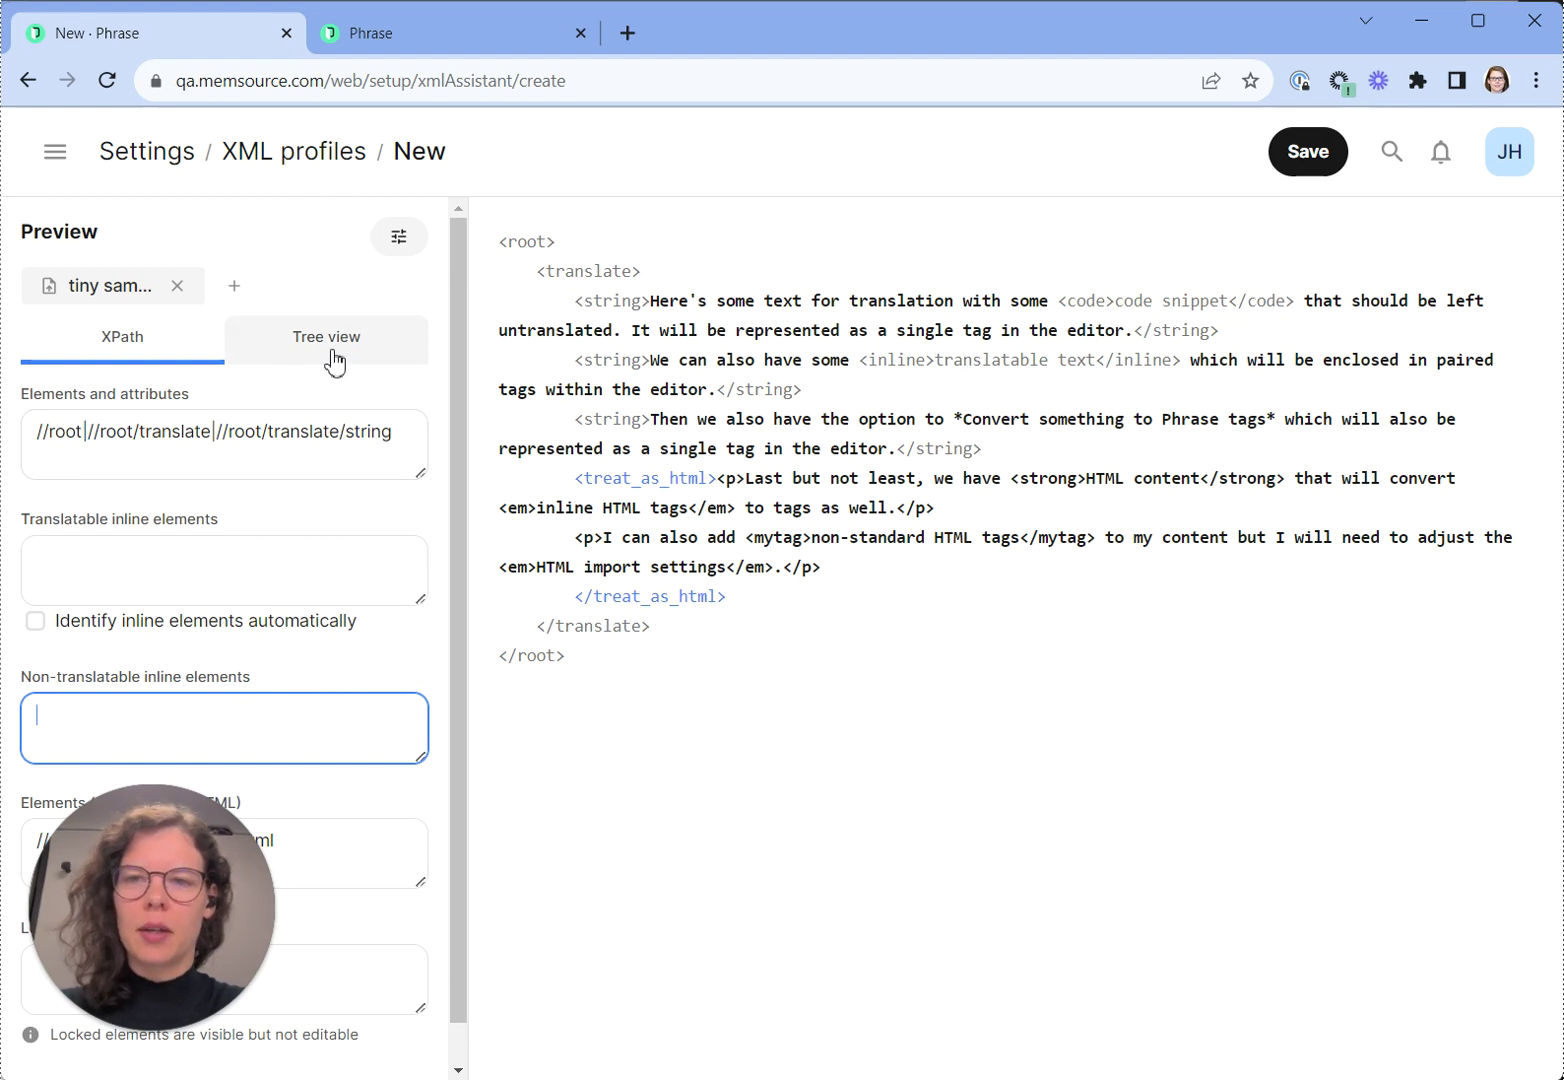
- Return to the element tree and confirm the sample file setup with Continue
{"action": "left_click", "coordinate": [333, 360]}
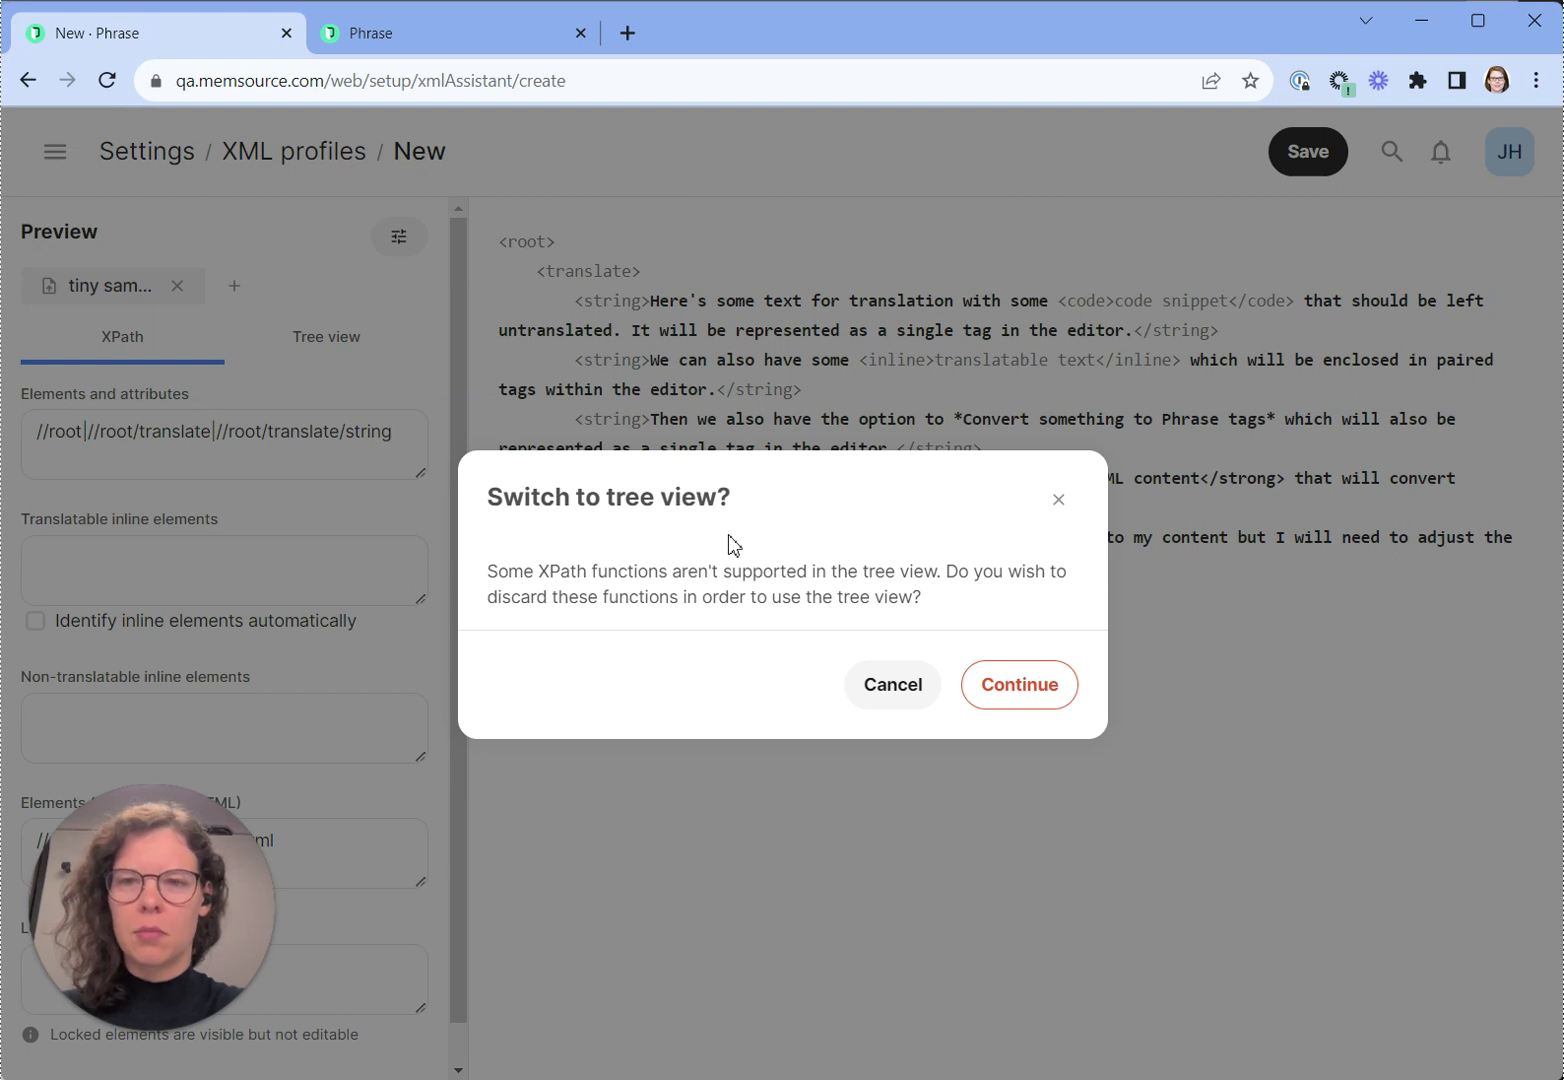
{"action": "left_click", "coordinate": [1020, 700]}
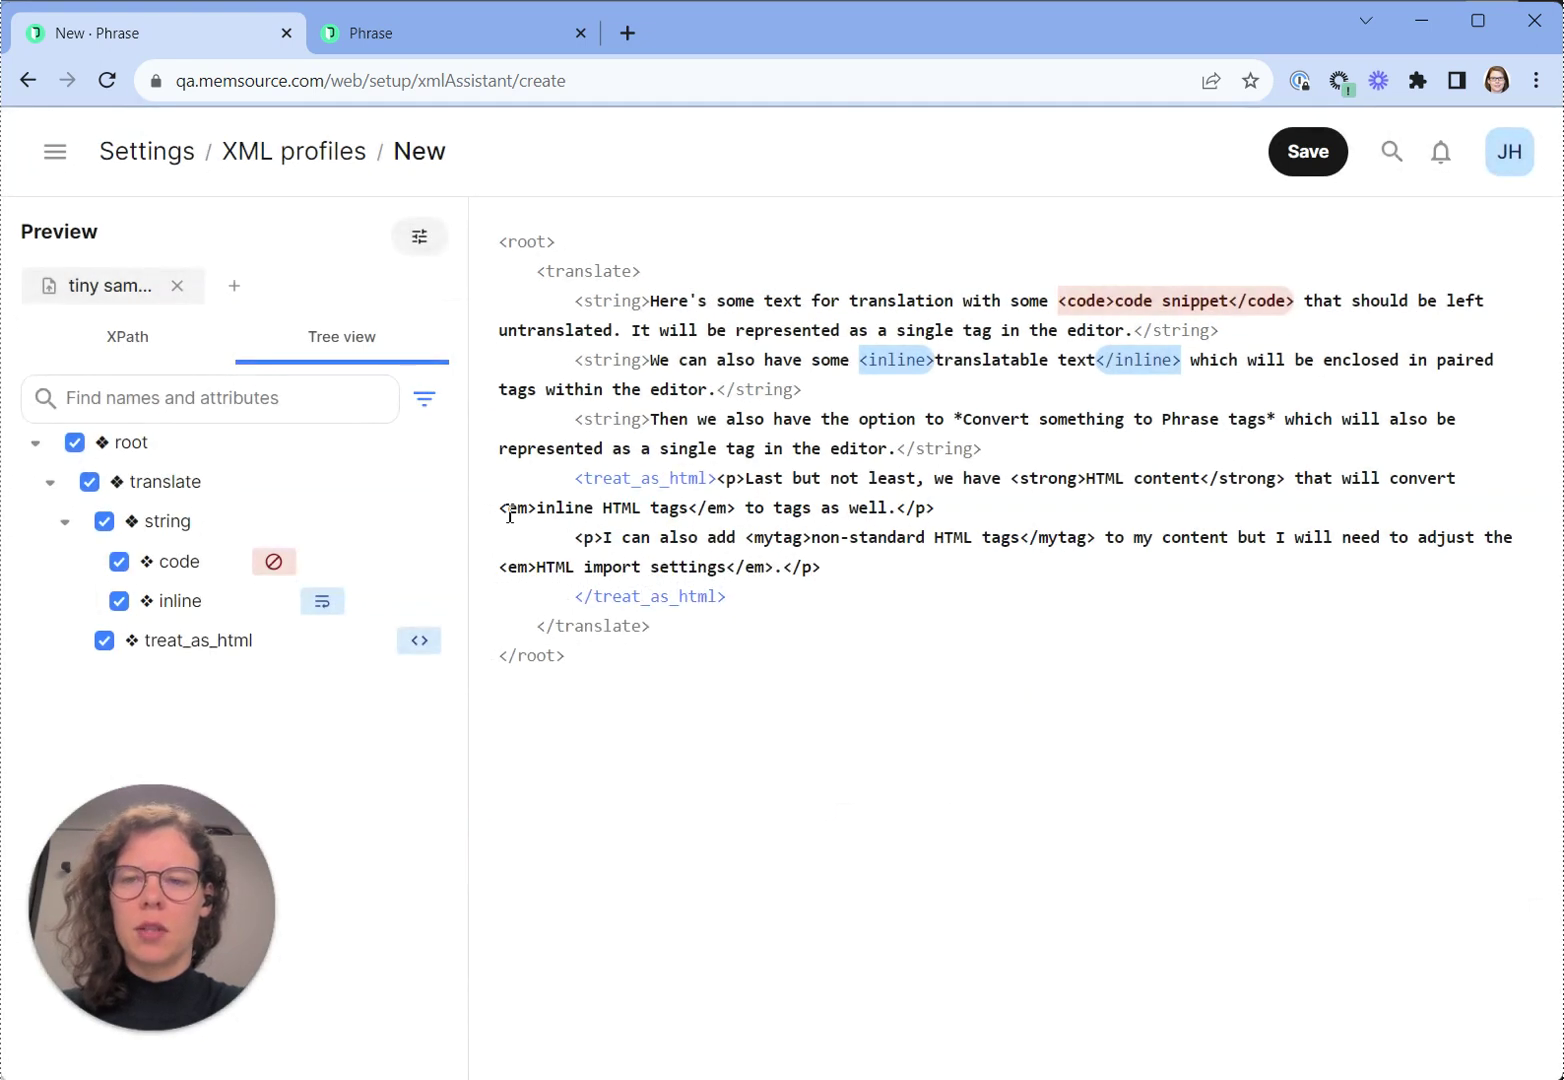
{"action": "mouse_move", "coordinate": [355, 503]}
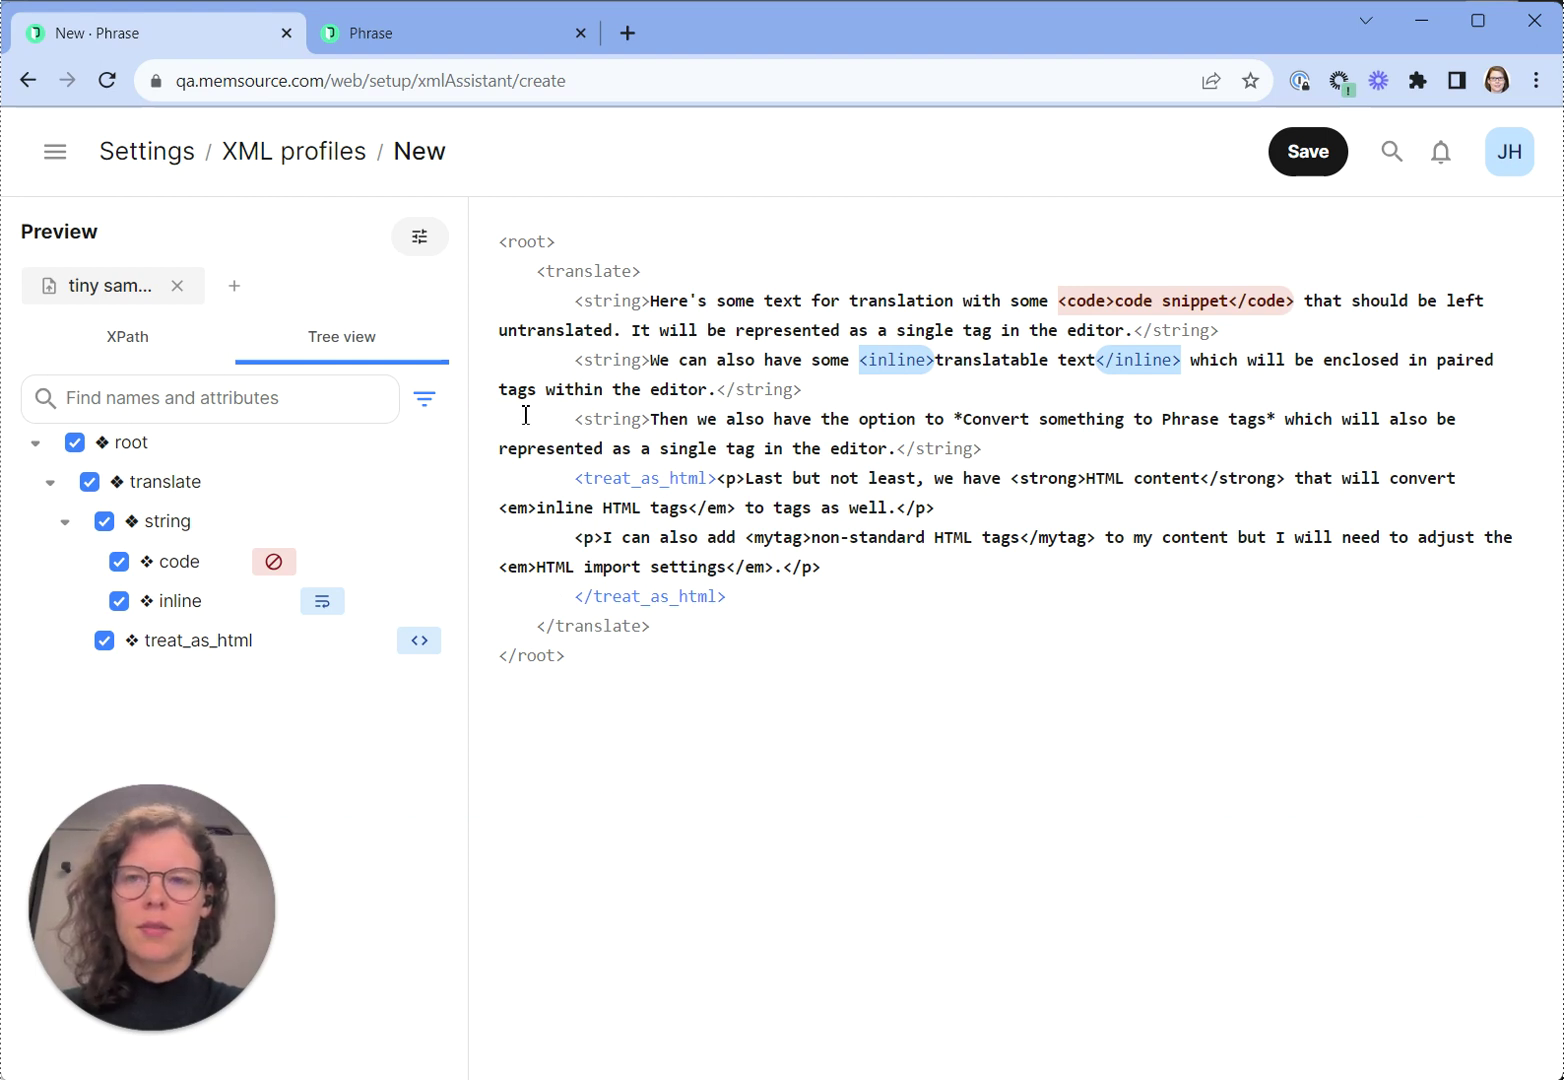
- Review the profile's import settings down to HTML settings, leaving tags to convert empty, then start saving
{"action": "left_click", "coordinate": [421, 241]}
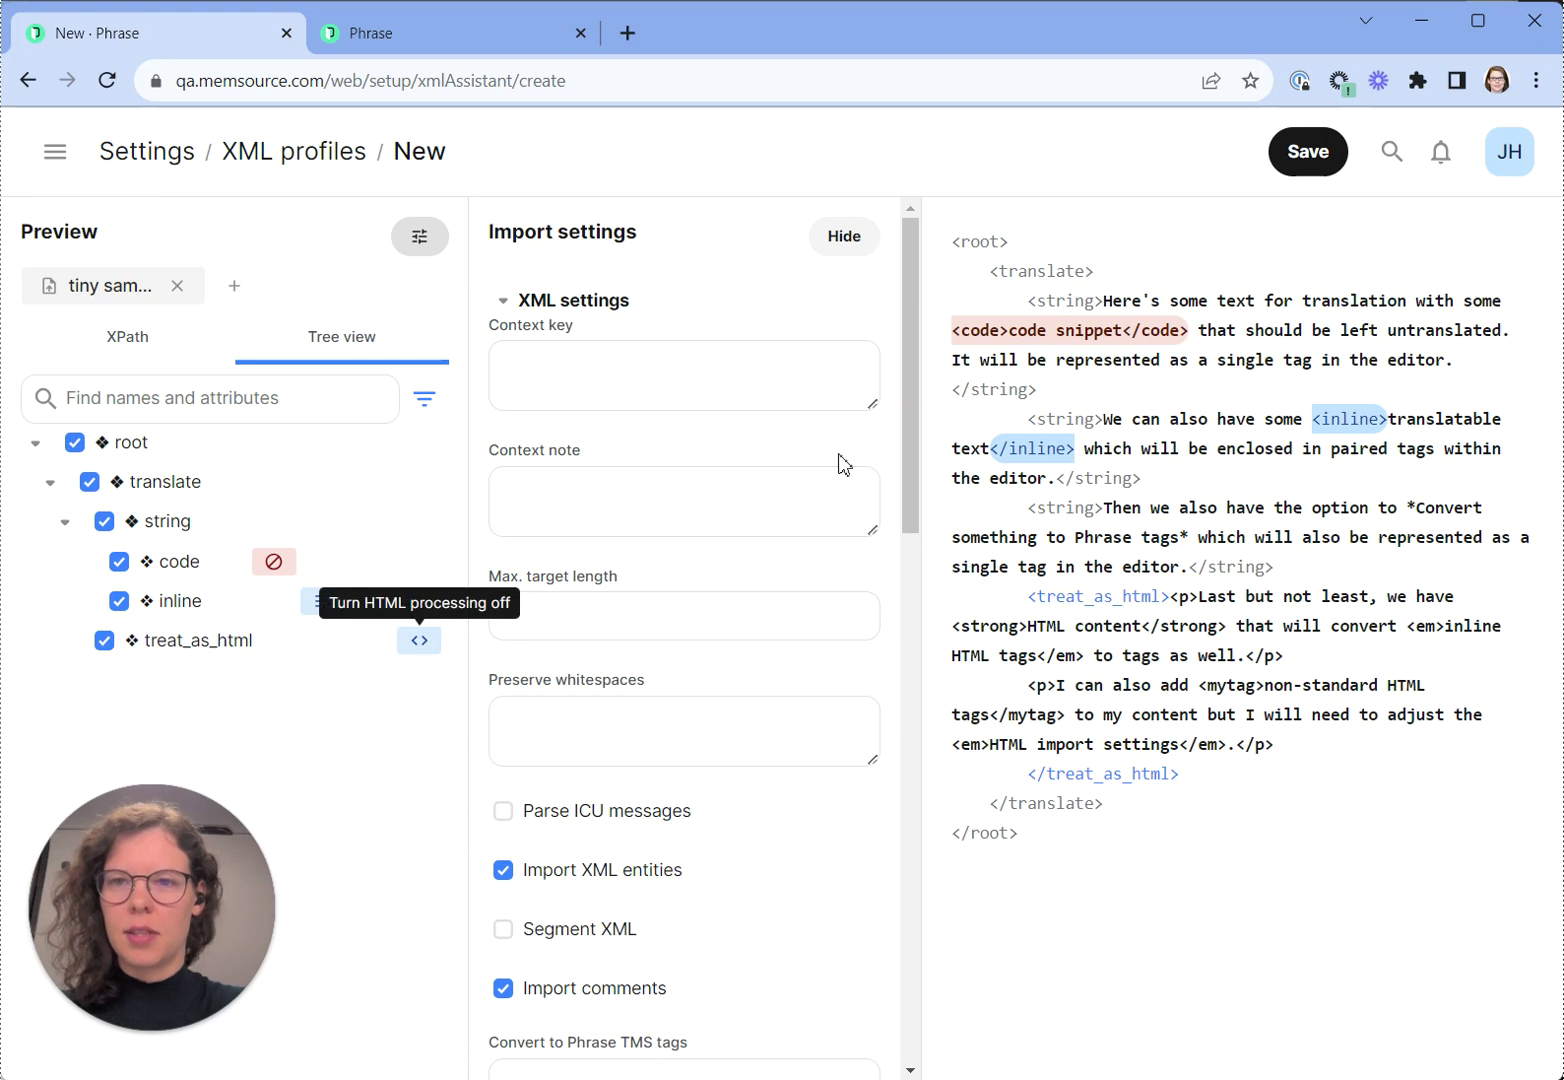
{"action": "scroll", "coordinate": [840, 460], "scroll_direction": "down", "scroll_amount": 8}
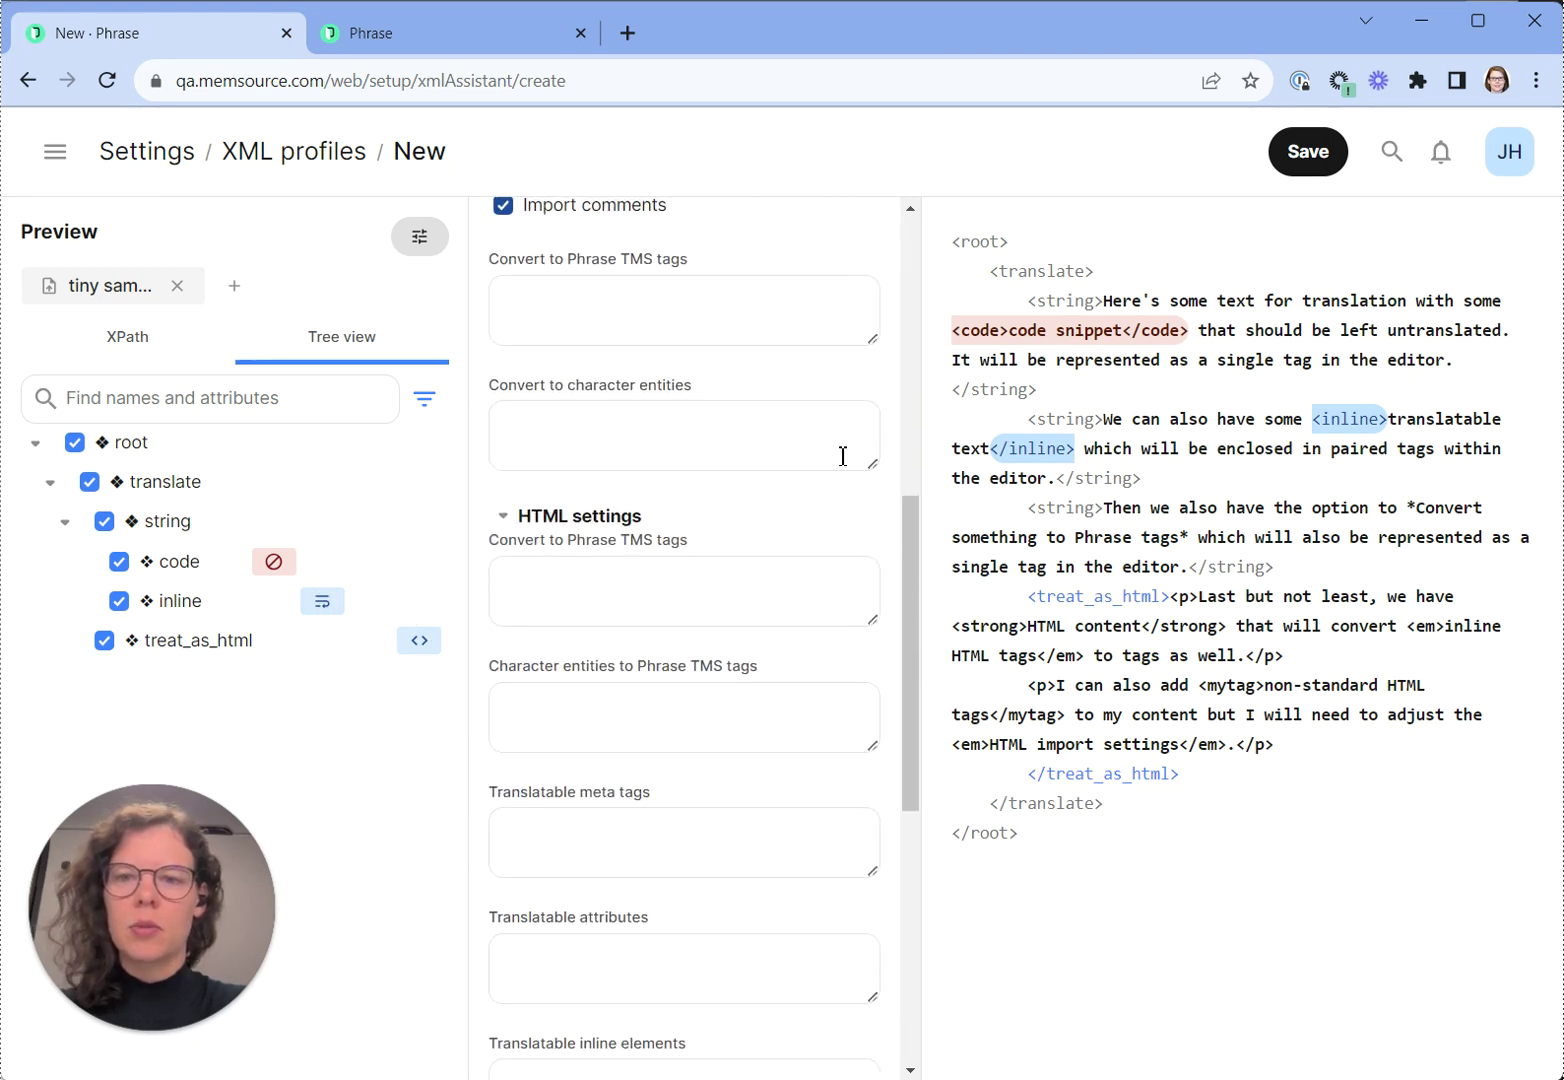
{"action": "scroll", "coordinate": [663, 524], "scroll_direction": "down", "scroll_amount": 2}
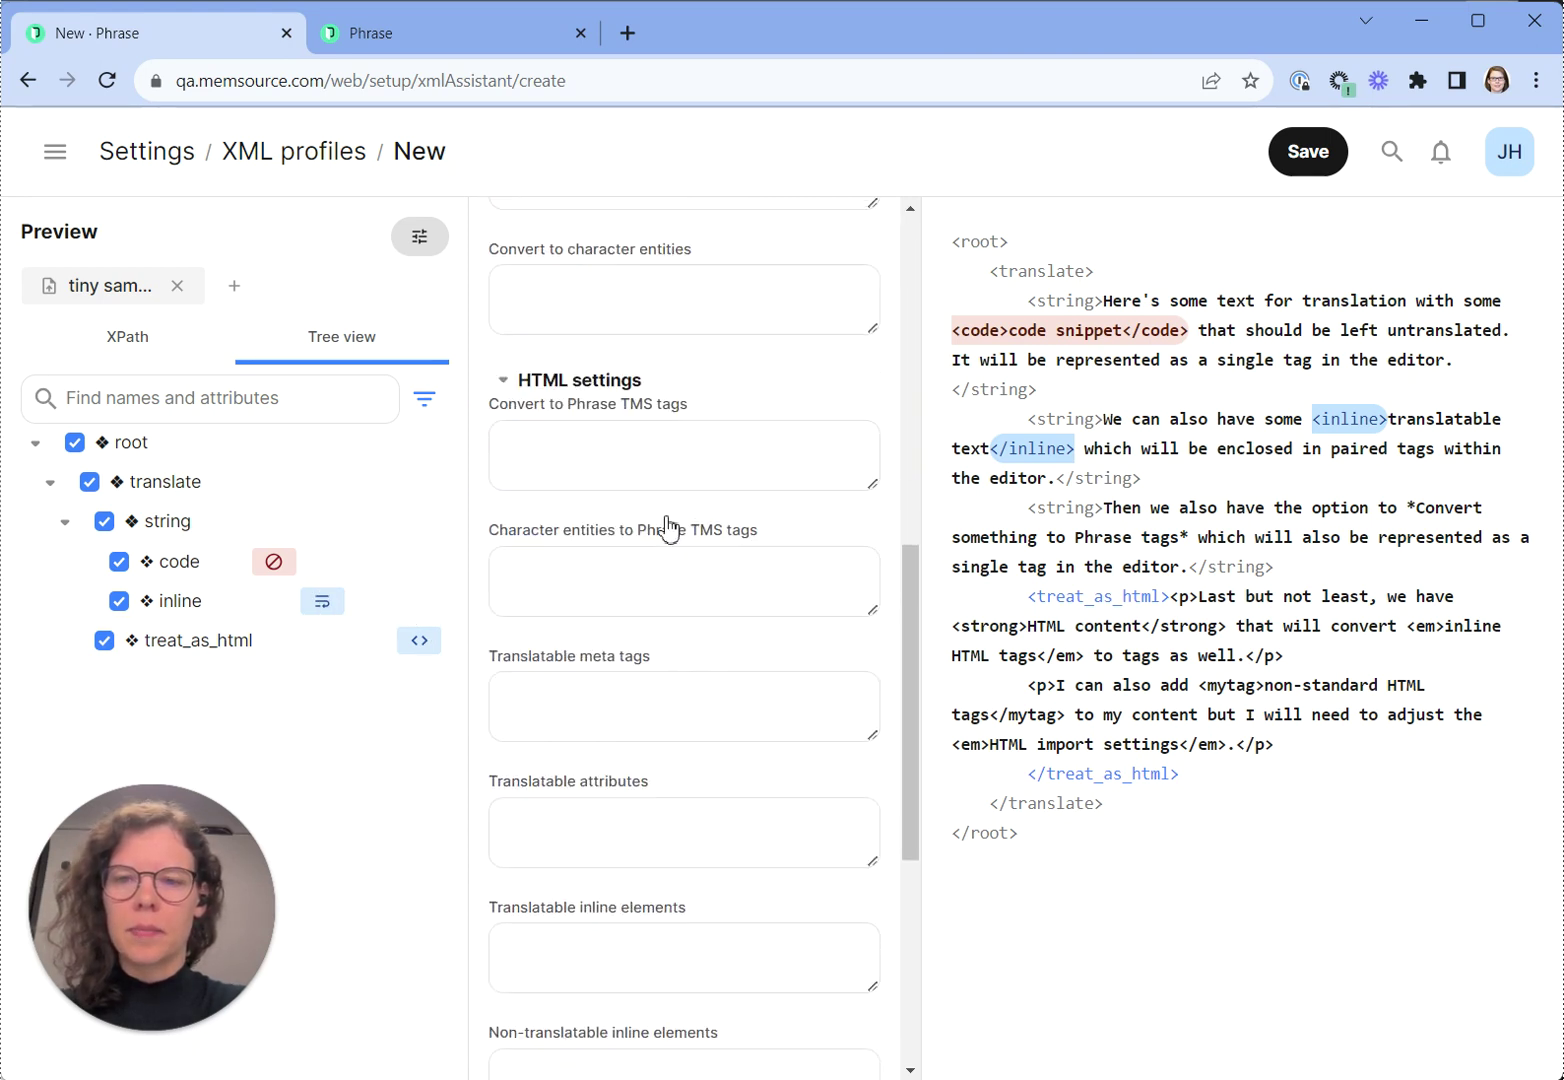
{"action": "left_click", "coordinate": [632, 425]}
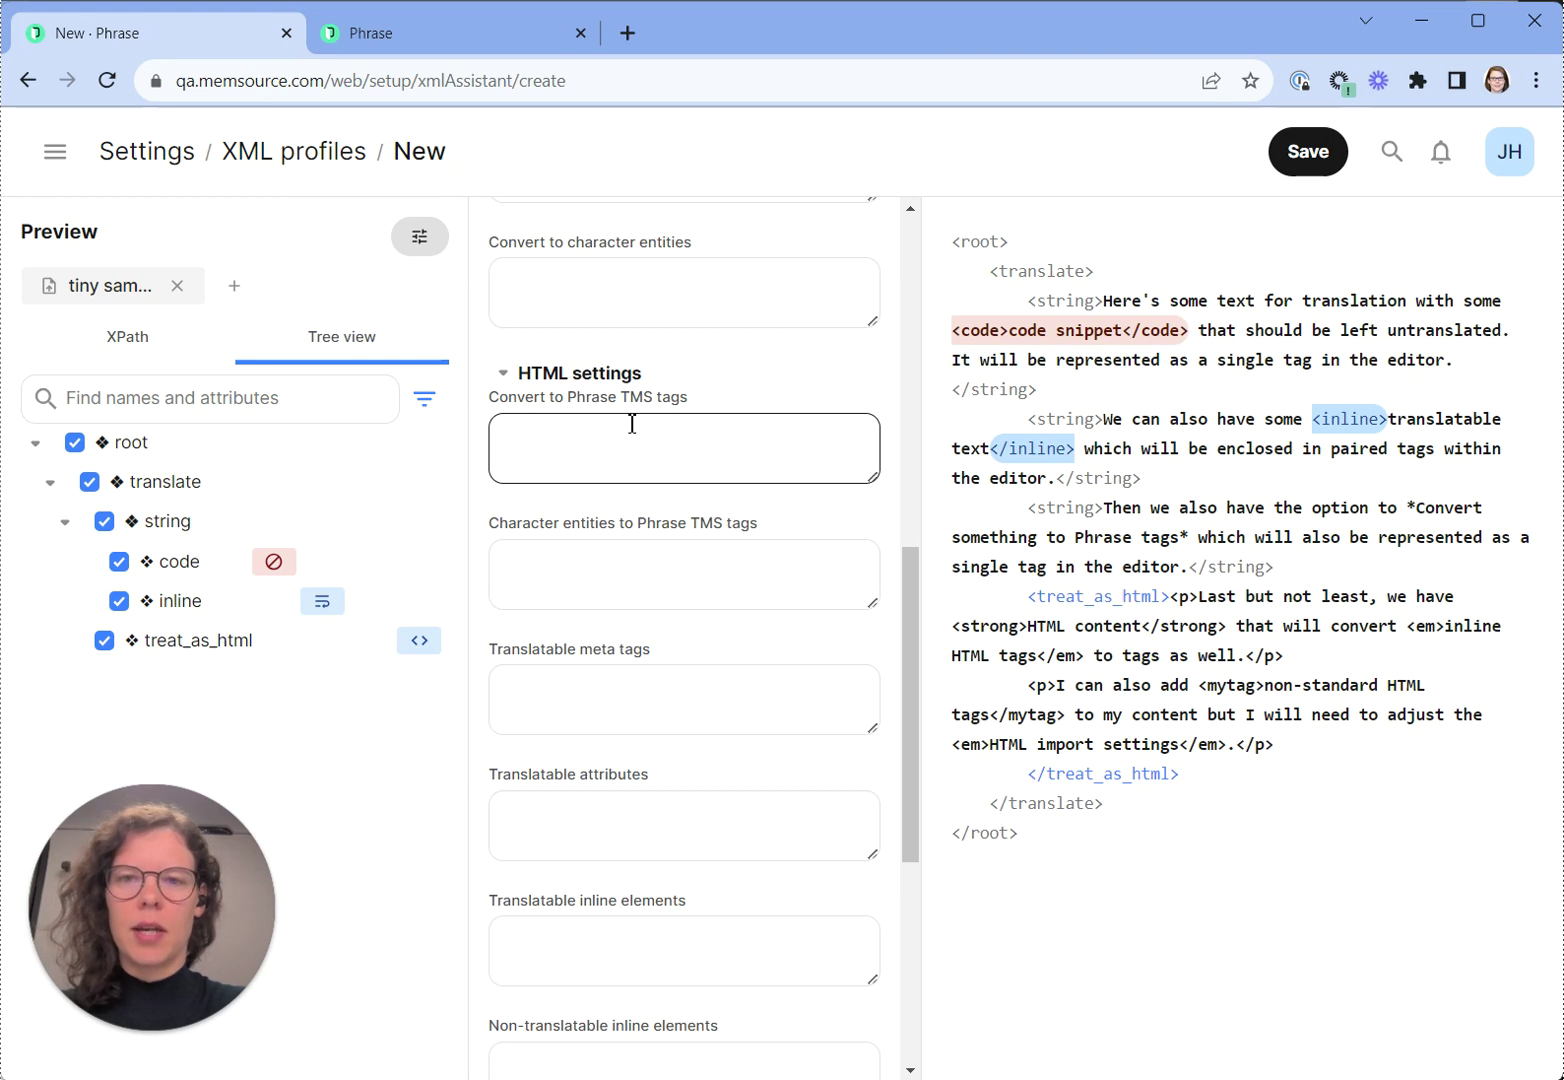
{"action": "left_click", "coordinate": [1090, 452]}
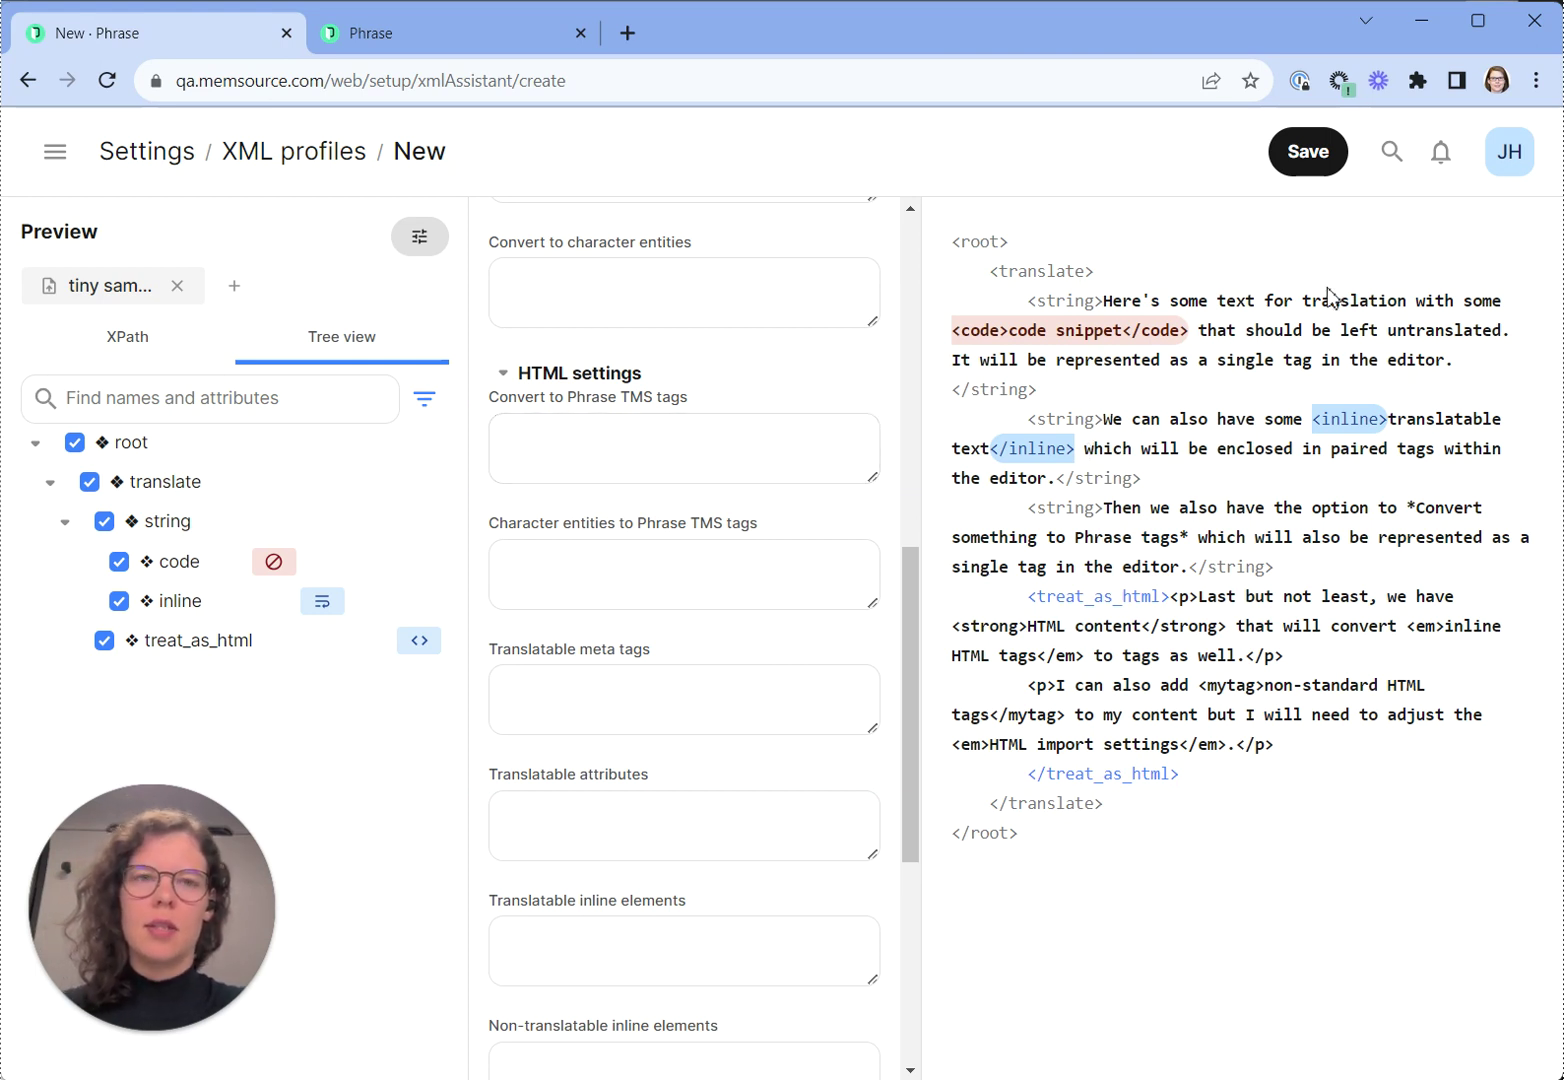
{"action": "left_click", "coordinate": [1318, 153]}
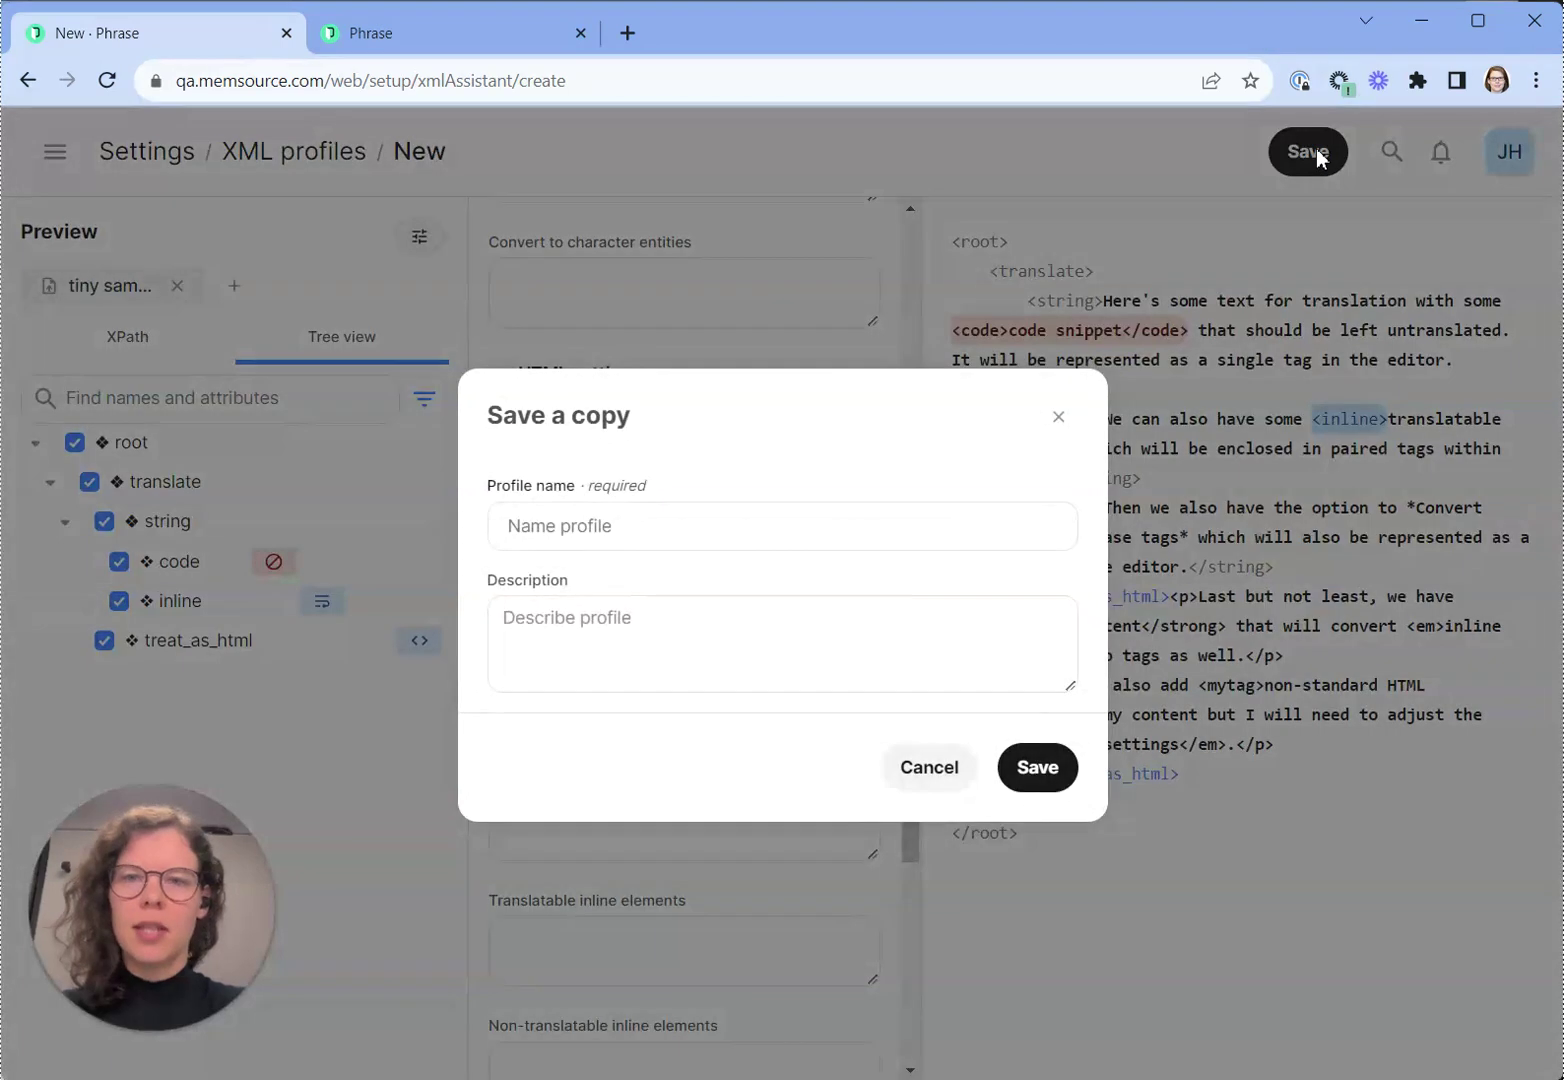
- Name the new profile 'XML profile', leave the description blank, and save it
{"action": "left_click", "coordinate": [653, 531]}
{"action": "type", "text": "XML profile"}
{"action": "left_click", "coordinate": [650, 612]}
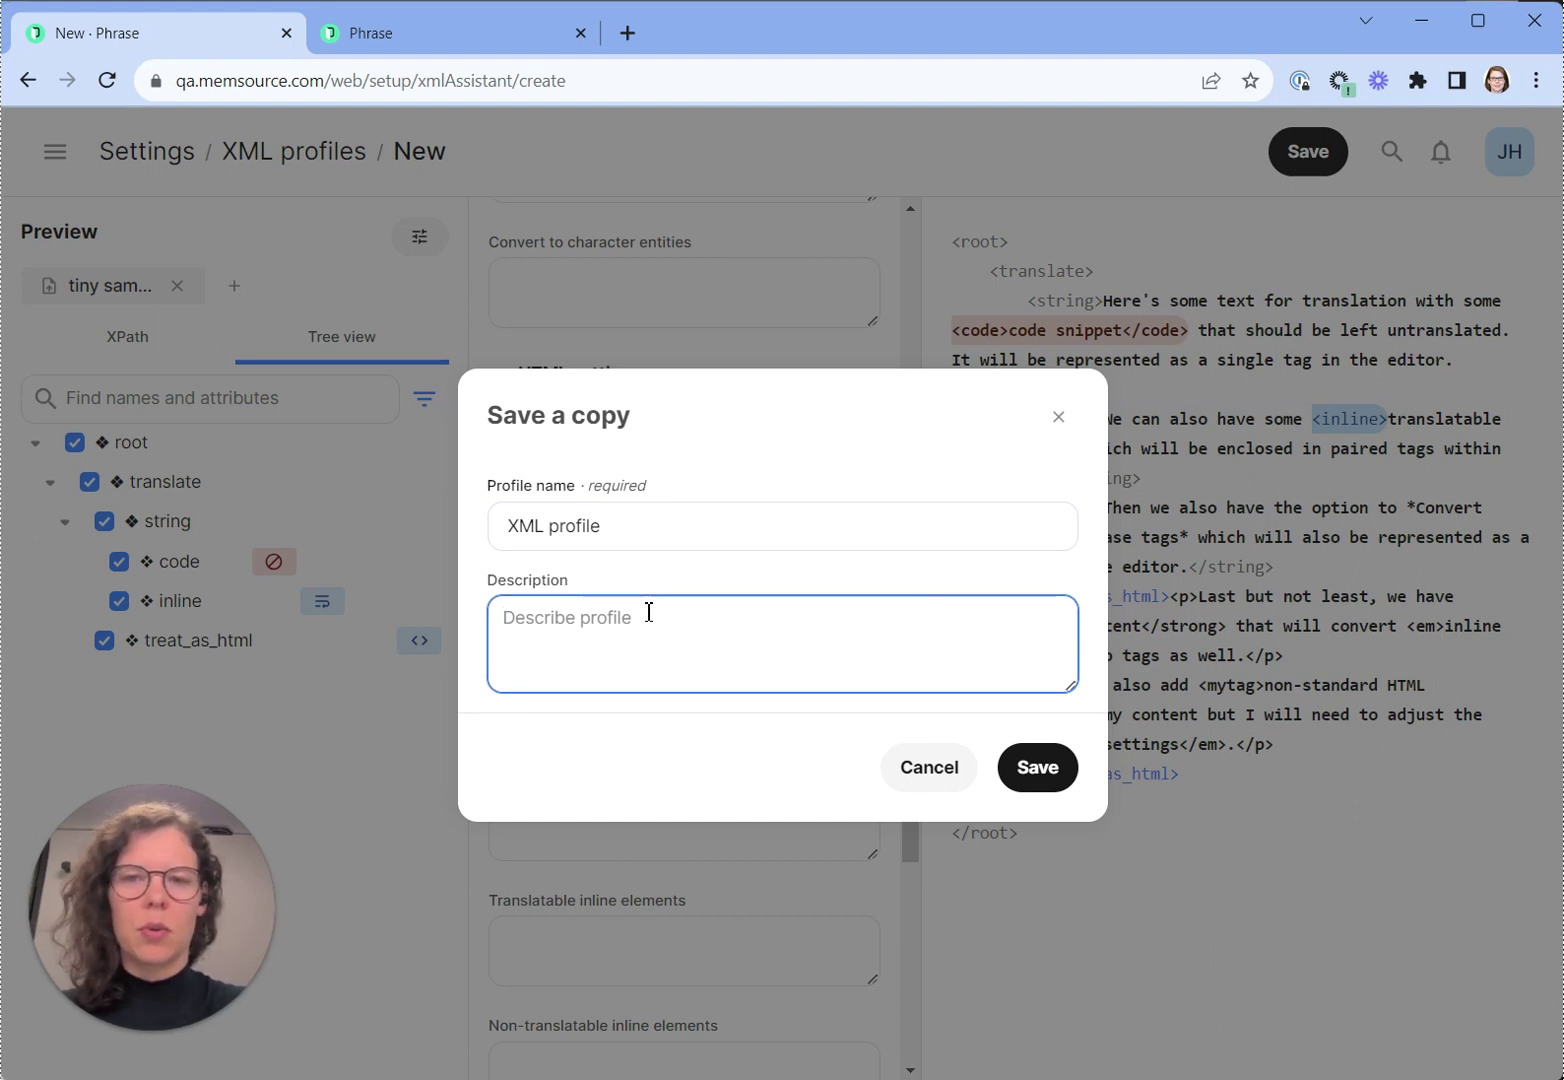
{"action": "left_click", "coordinate": [1047, 770]}
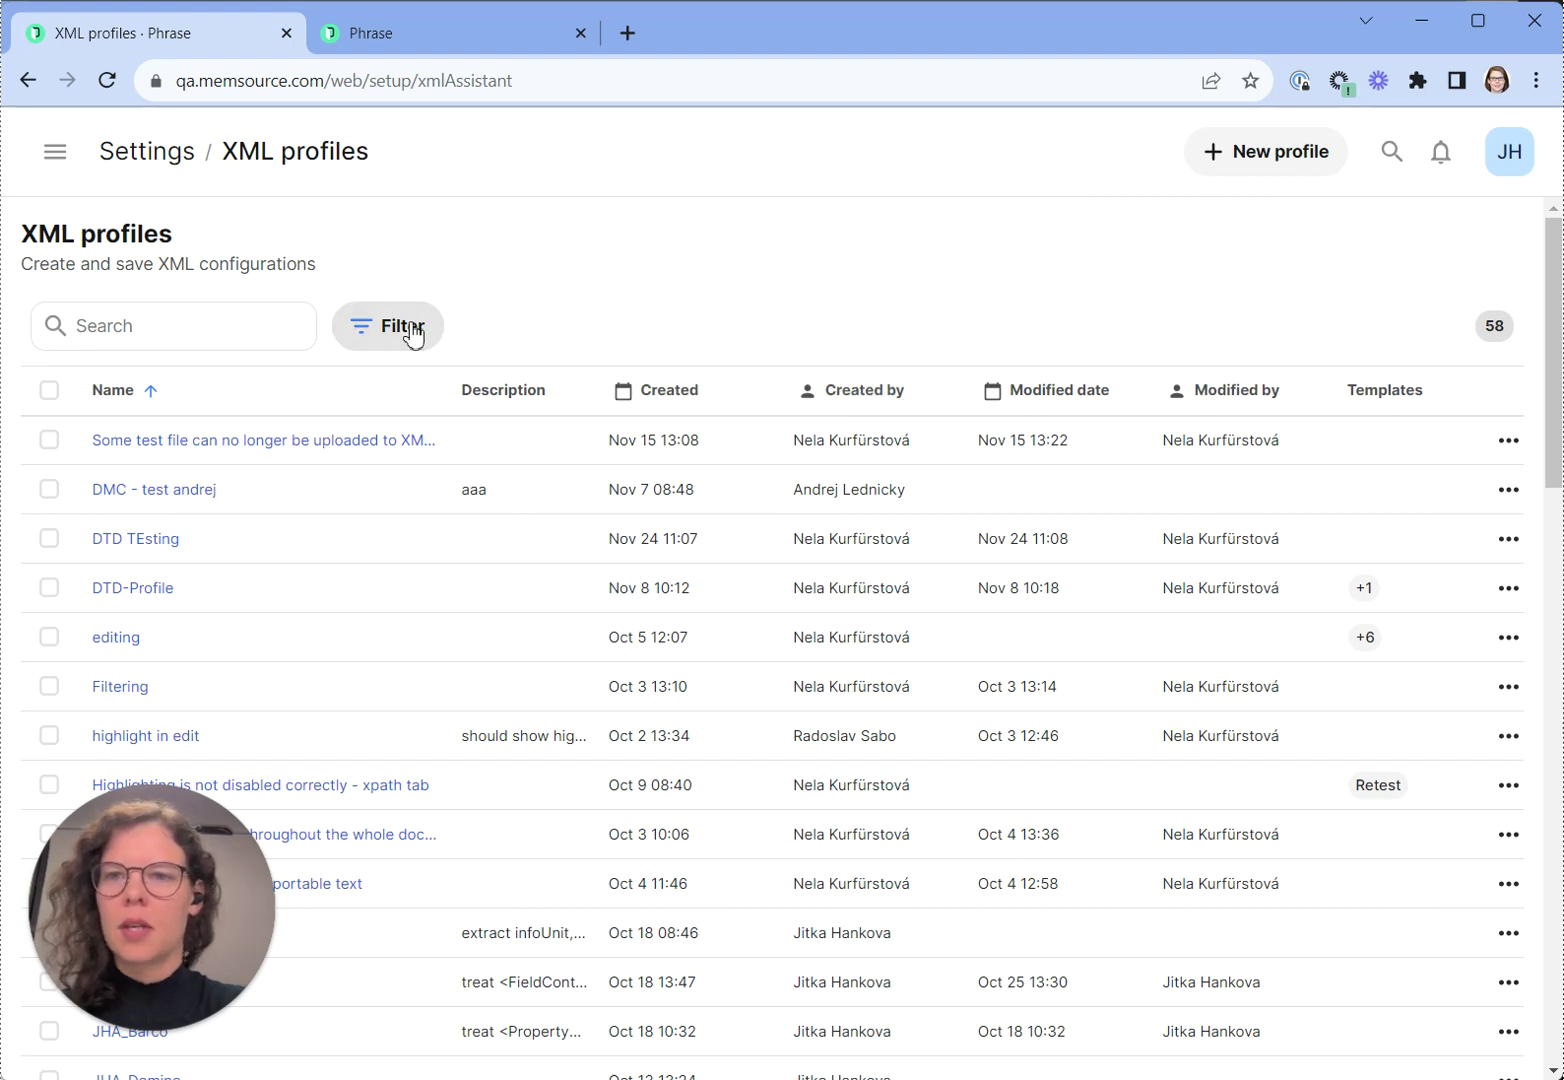
- Click into the XML profiles search, then switch to the demo project's Create job tab
{"action": "left_click", "coordinate": [222, 327]}
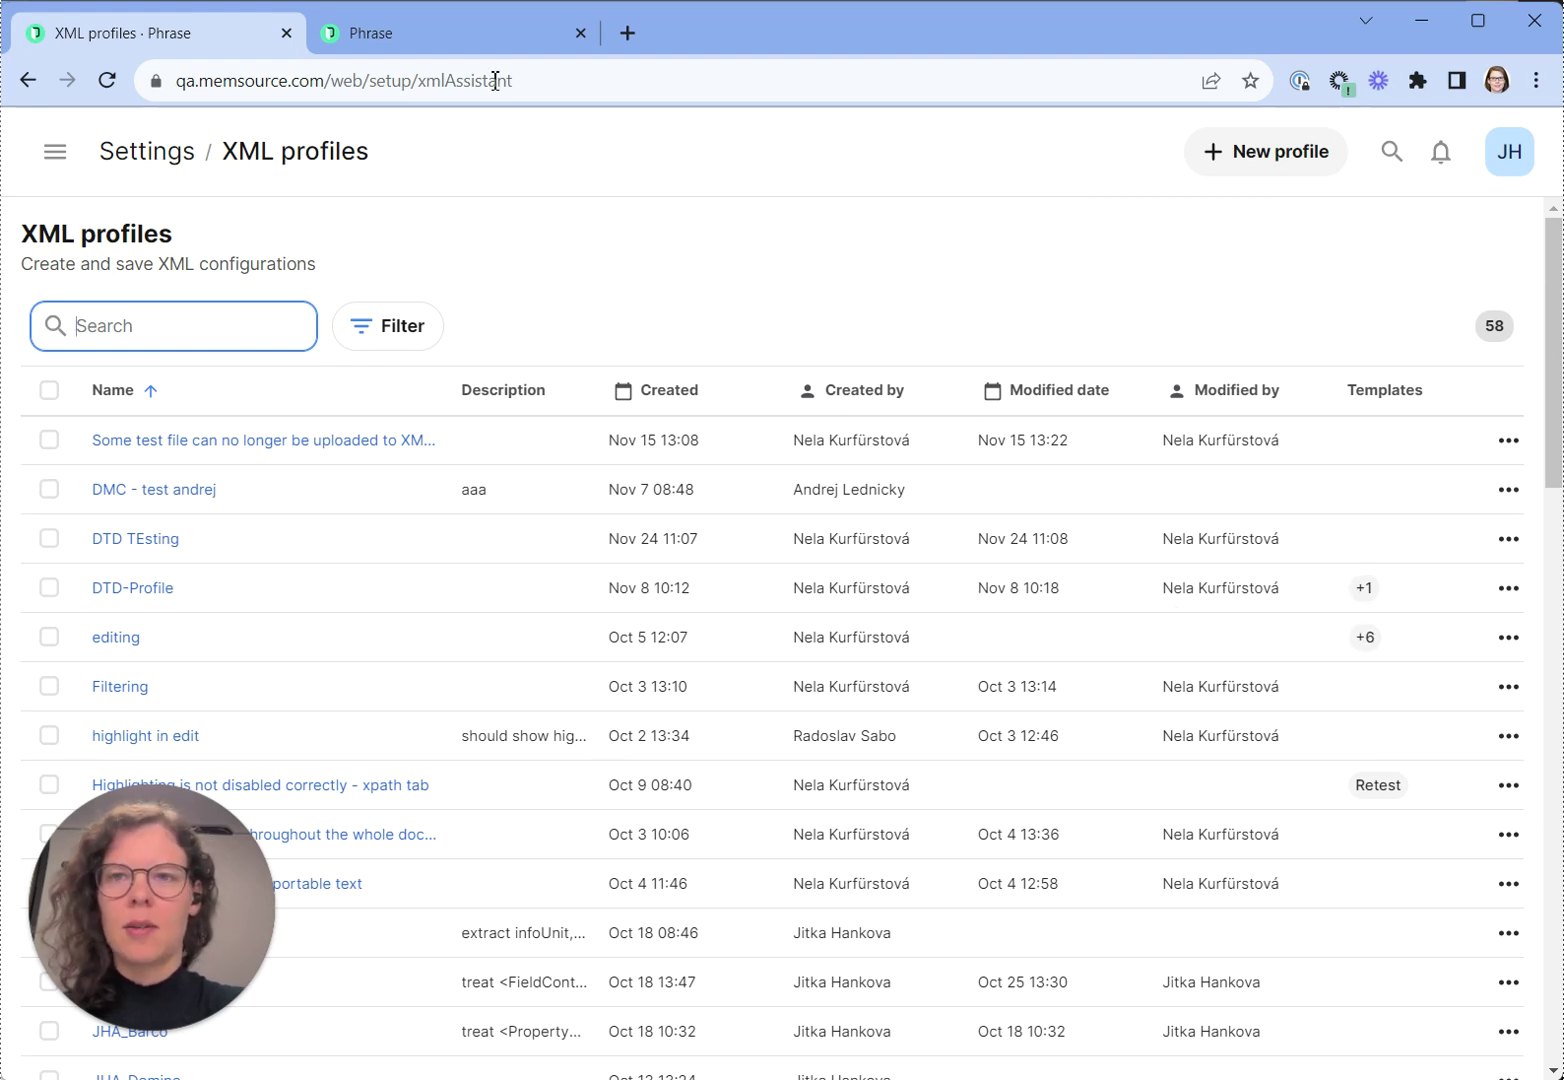
{"action": "left_click", "coordinate": [489, 48]}
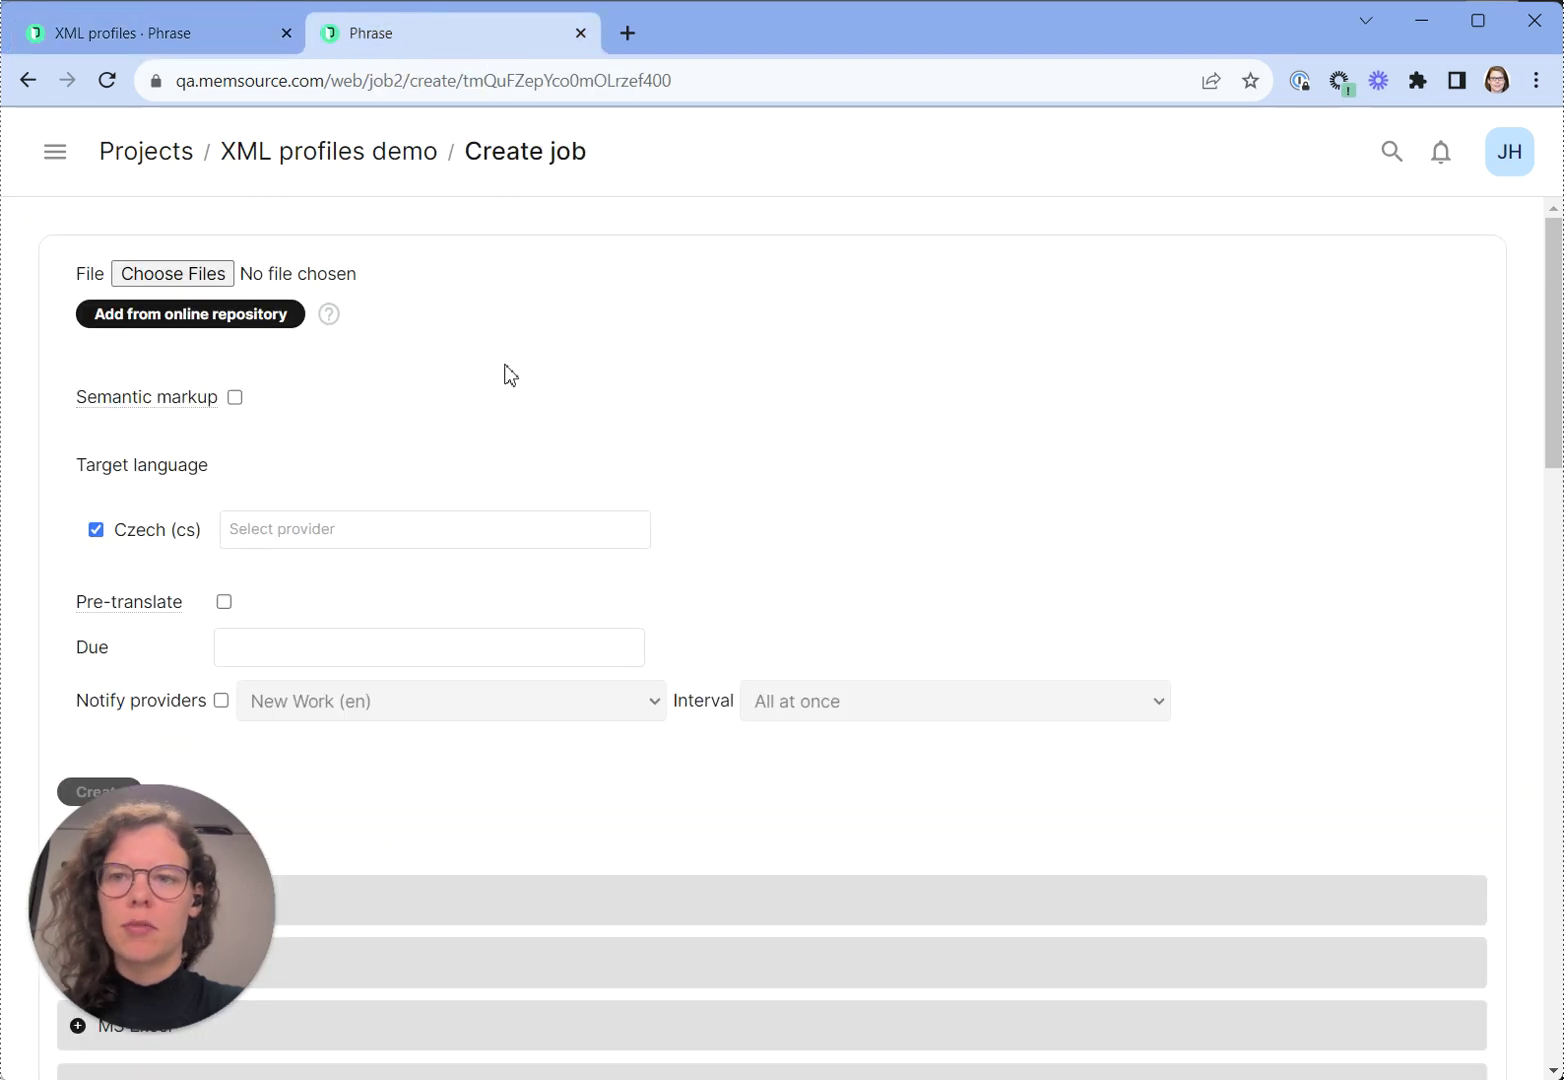
- Set the job's XML import rules format to XPath and apply the DMC - test andrej profile
{"action": "scroll", "coordinate": [602, 468], "scroll_direction": "down", "scroll_amount": 8}
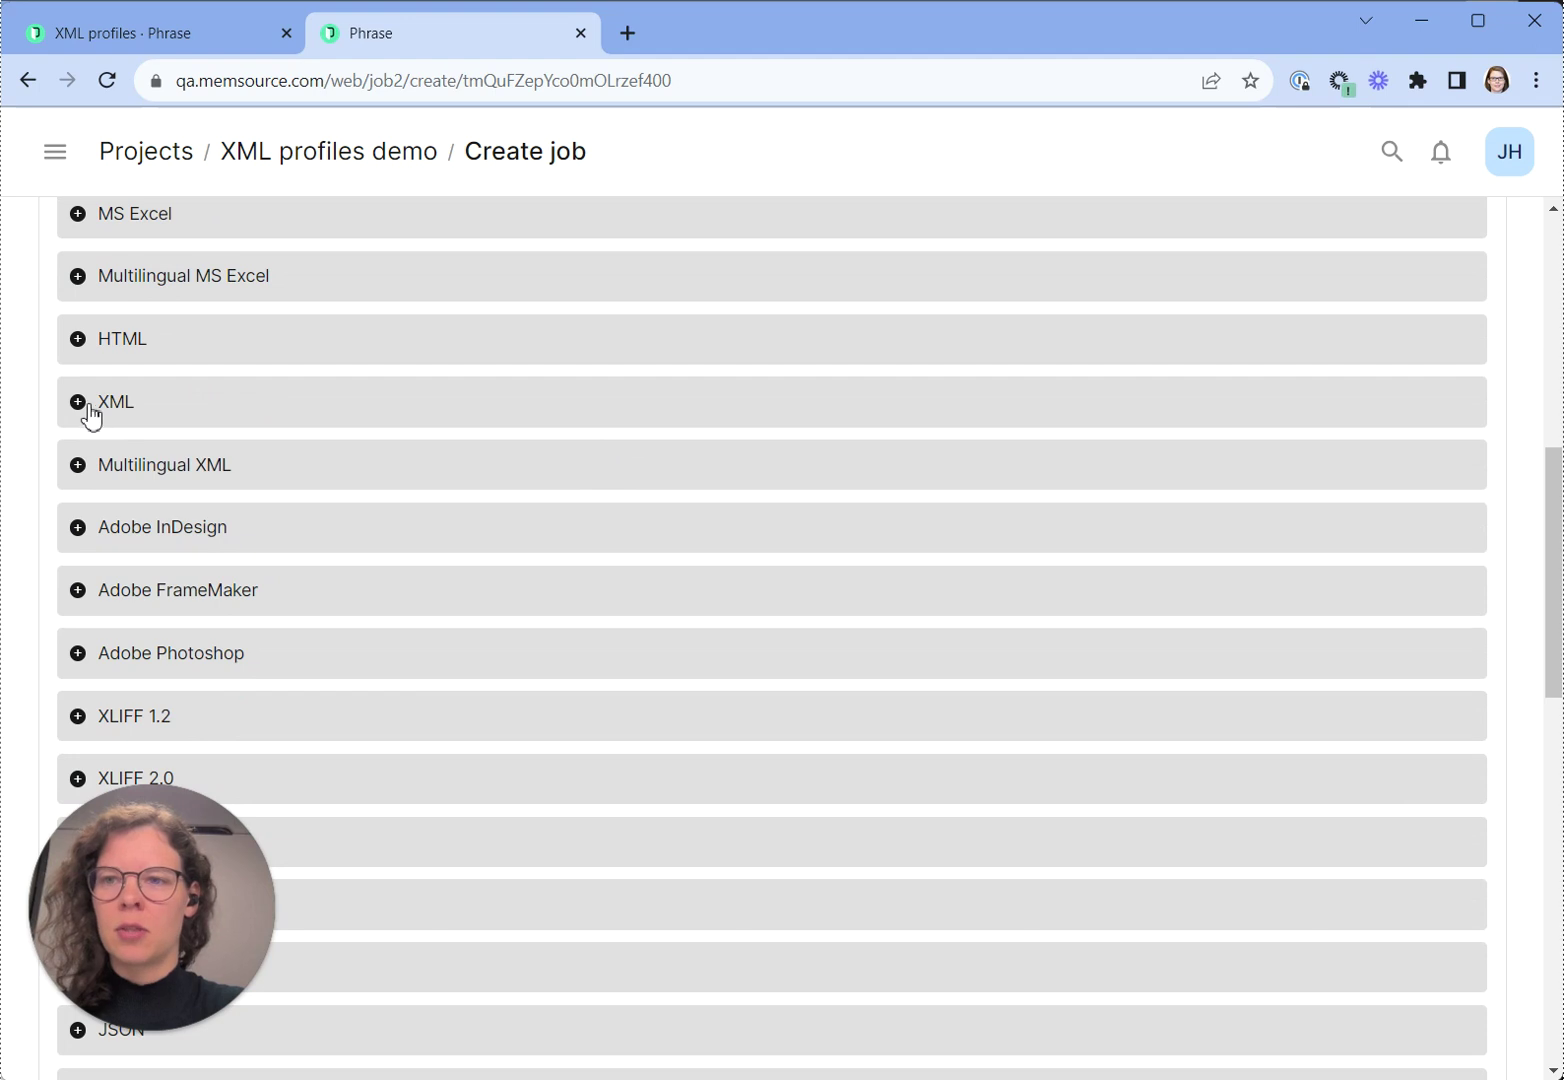
{"action": "left_click", "coordinate": [85, 405]}
{"action": "left_click", "coordinate": [370, 462]}
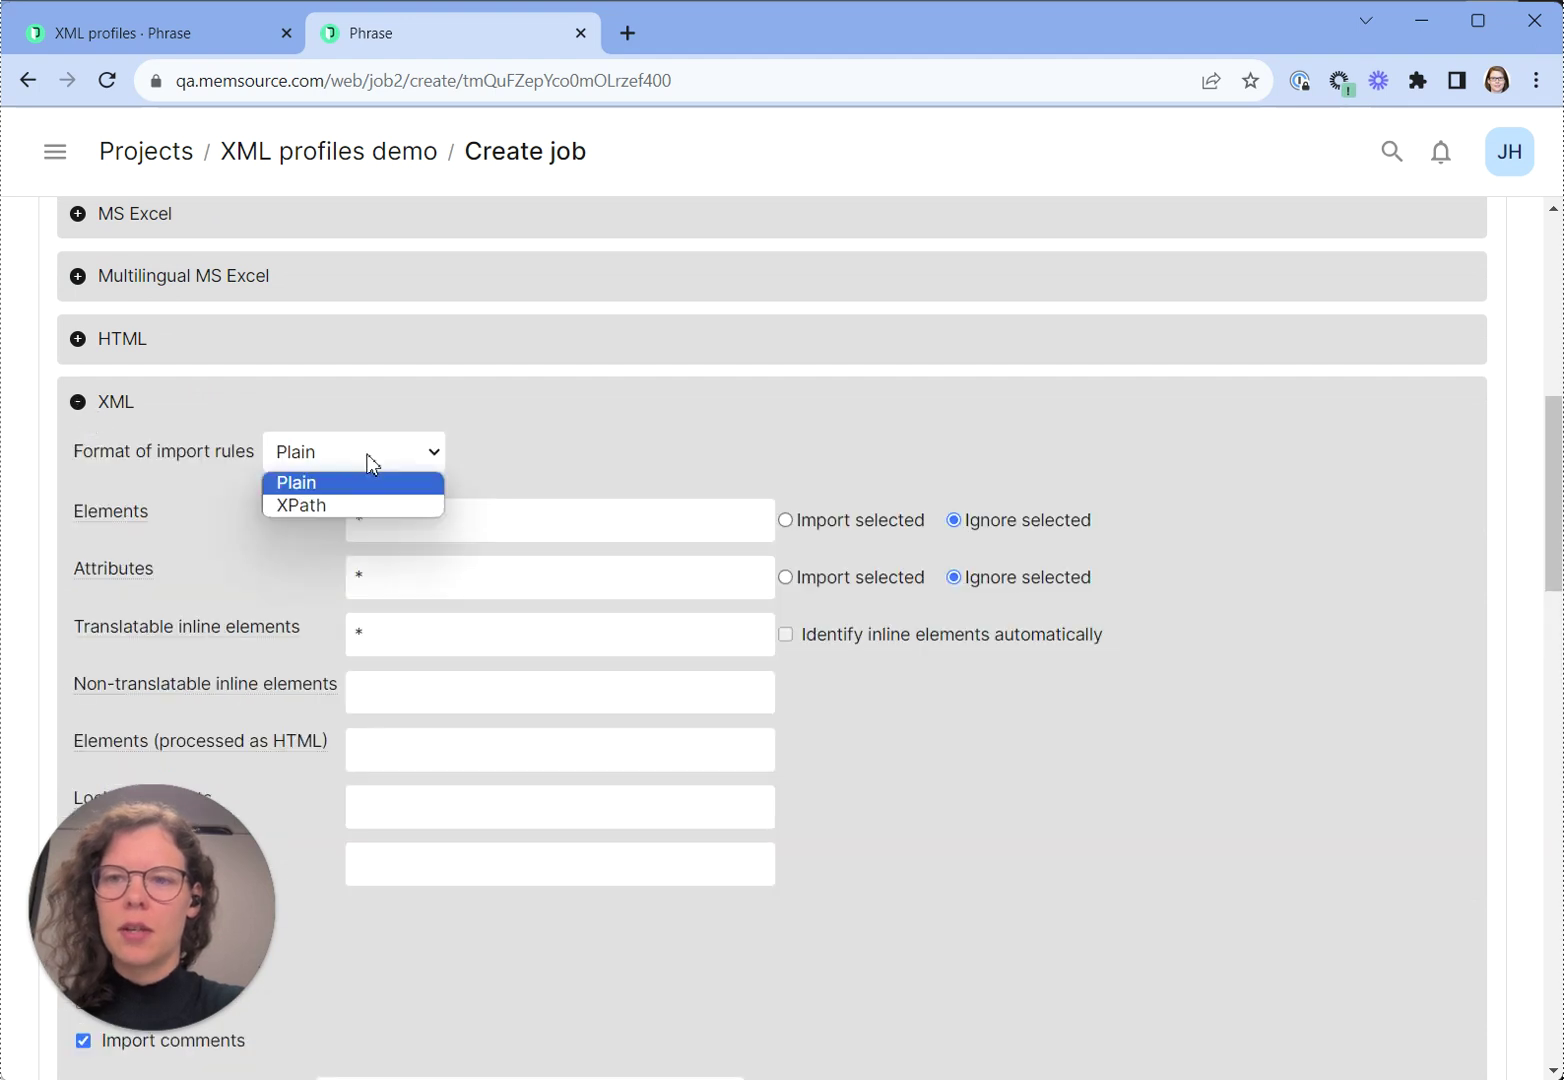
{"action": "left_click", "coordinate": [394, 505]}
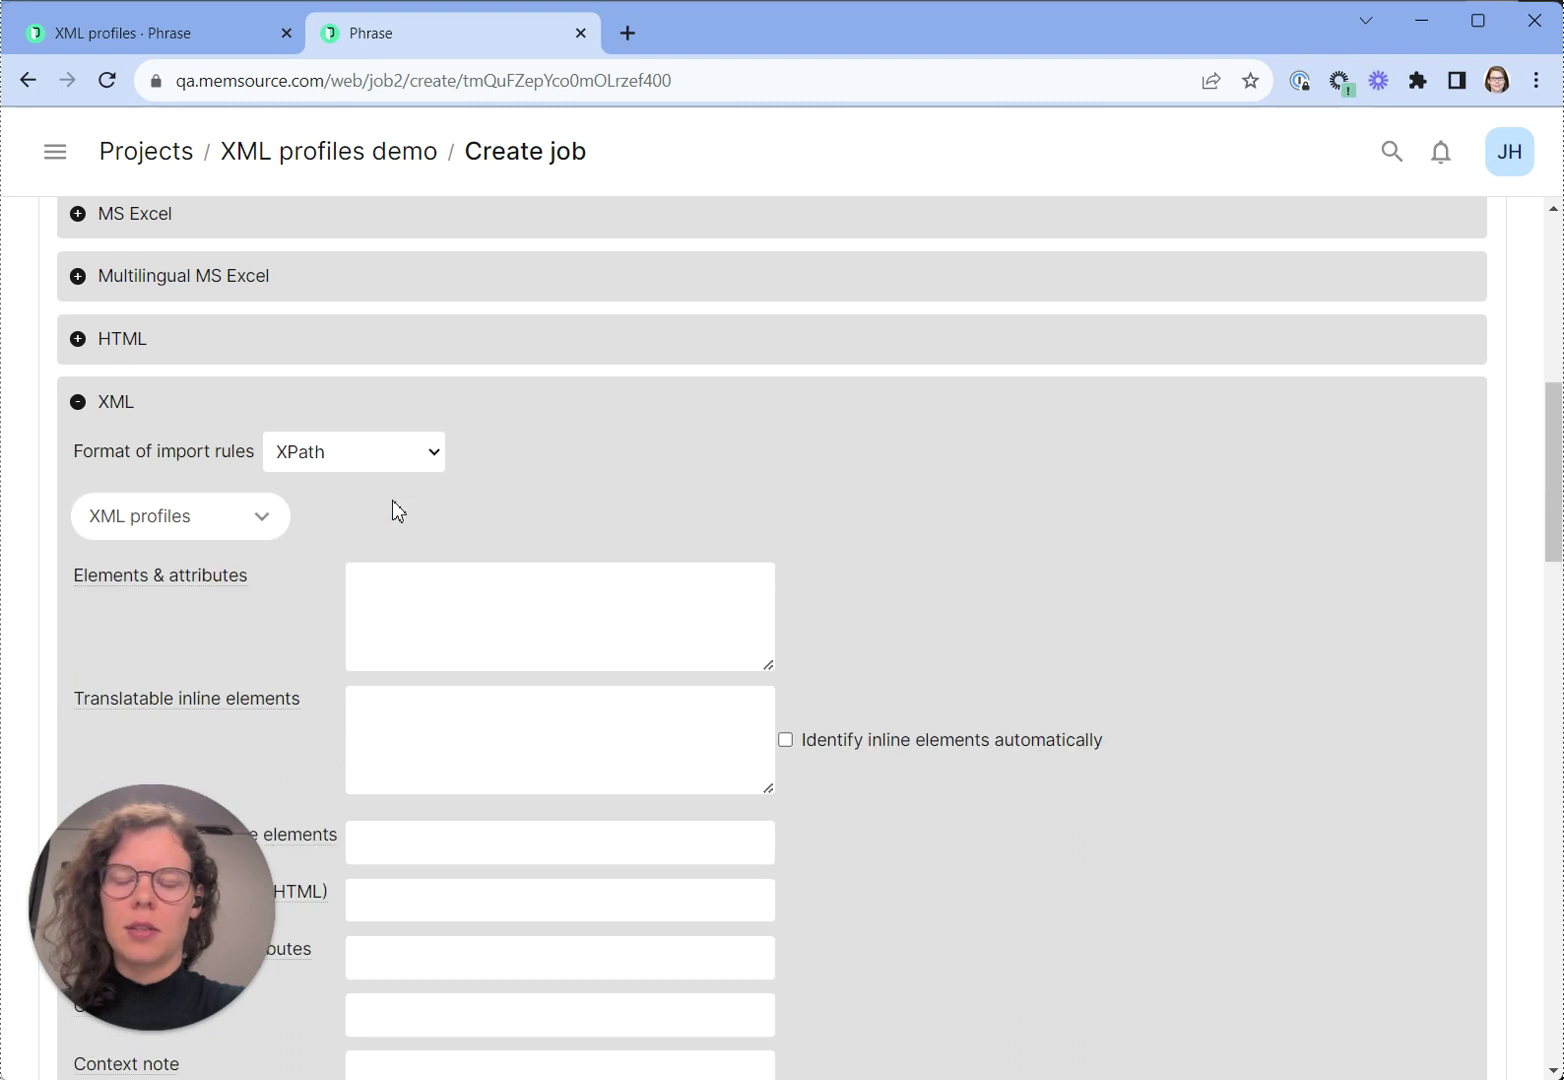
{"action": "left_click", "coordinate": [213, 530]}
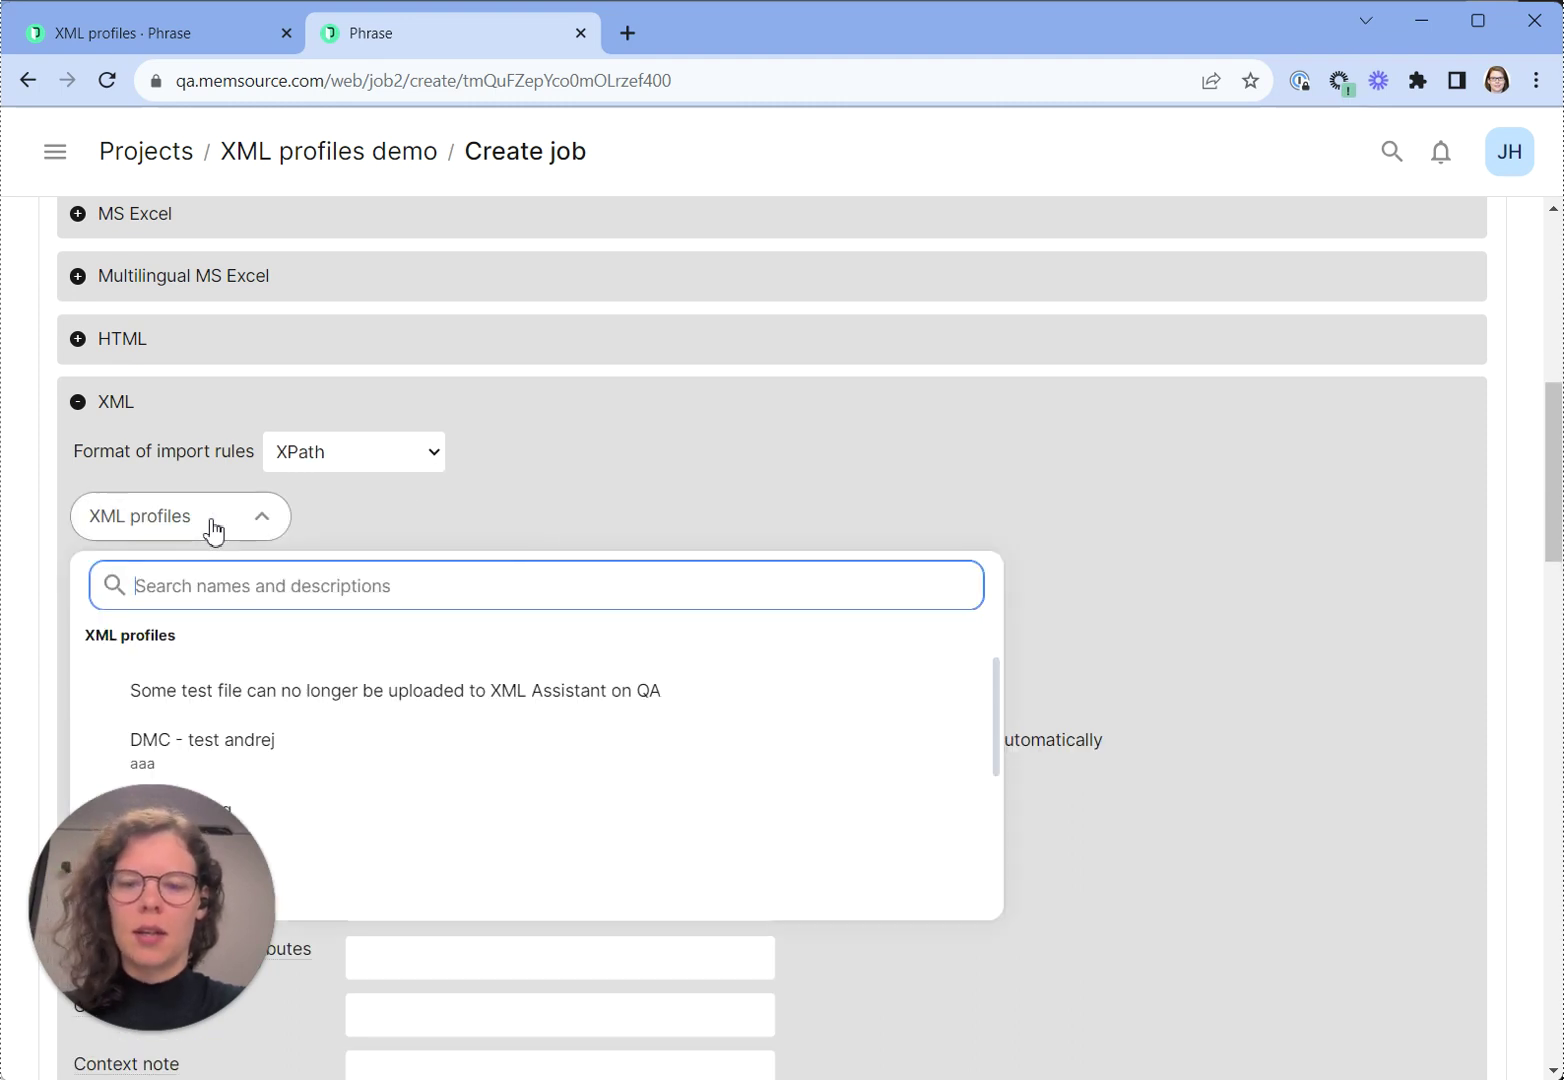
{"action": "left_click", "coordinate": [276, 743]}
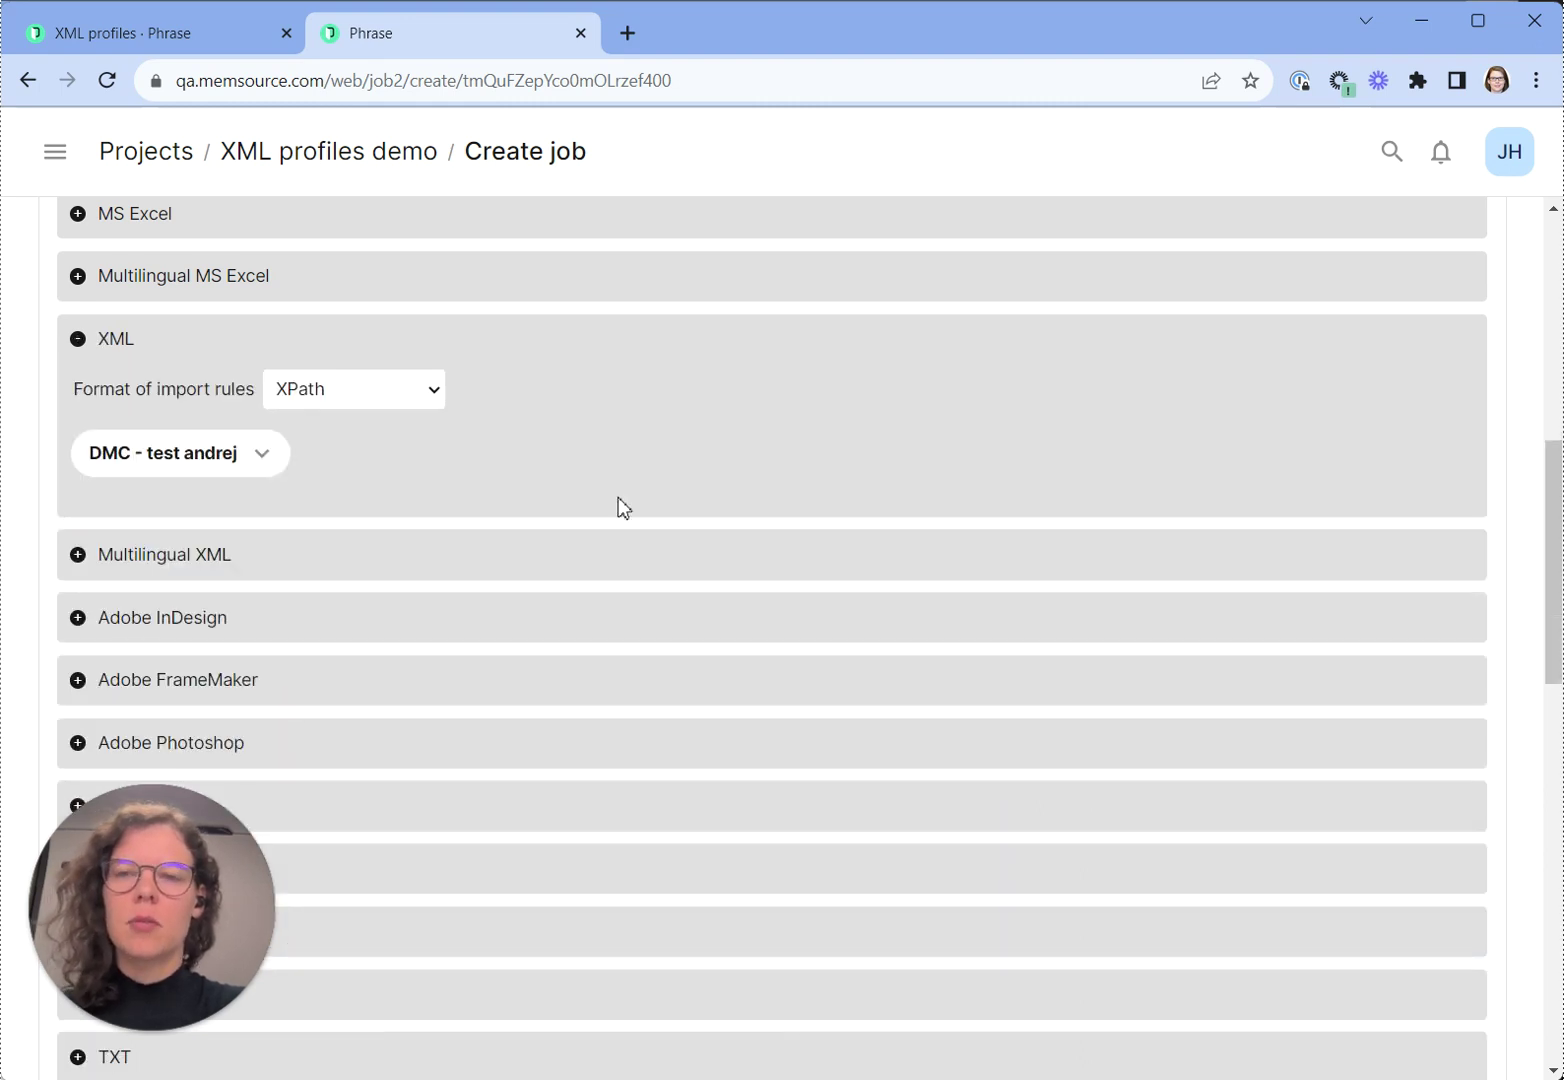